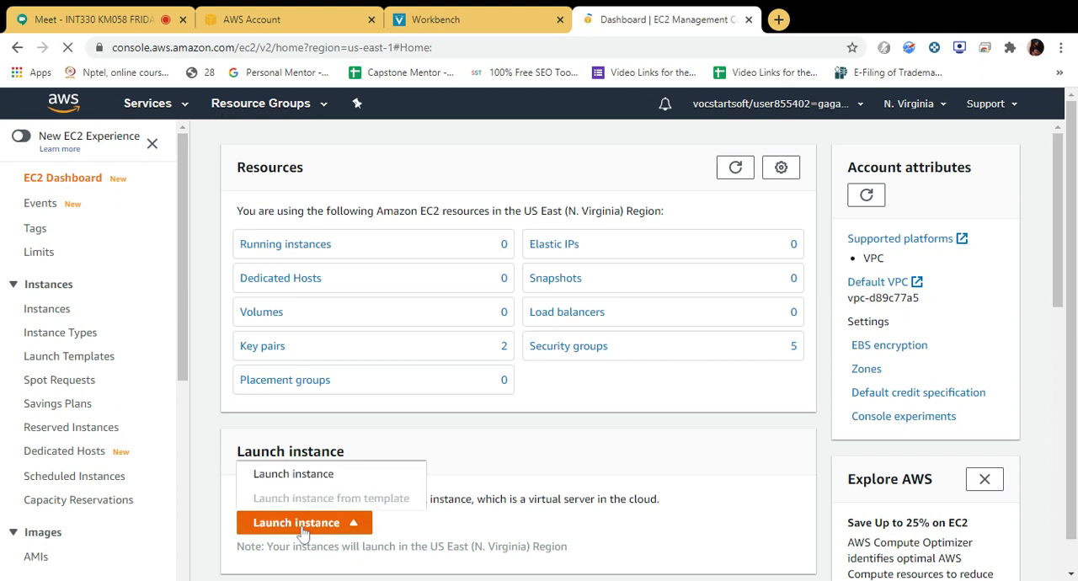
Start launching an EC2 instance and choose the Microsoft Windows Server 2019 Base AMI.
left_click(303, 476)
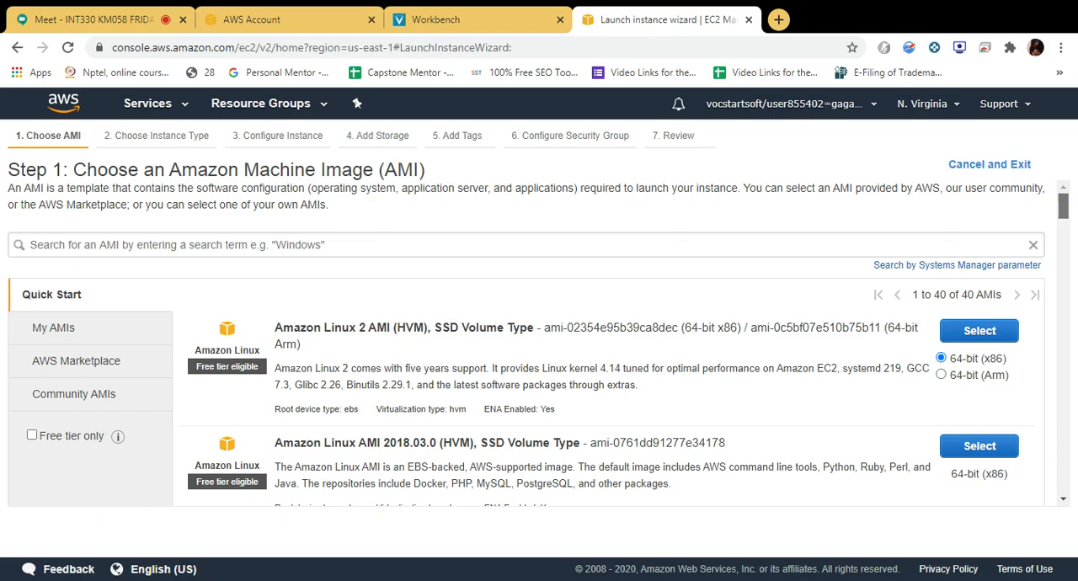
scroll(539, 345, "down", 2)
left_click_drag(1063, 217, 1061, 269)
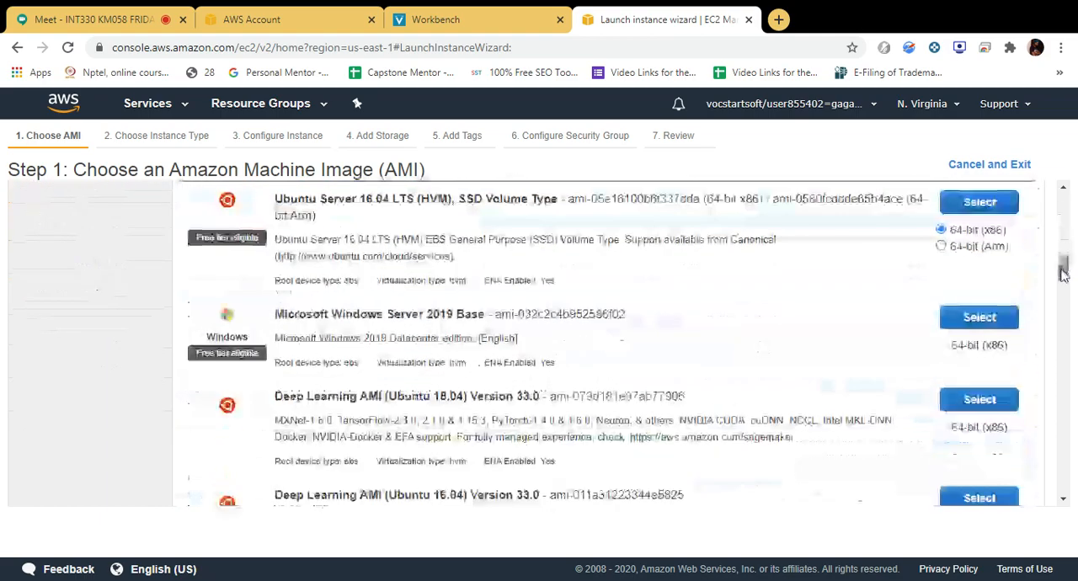
left_click(983, 327)
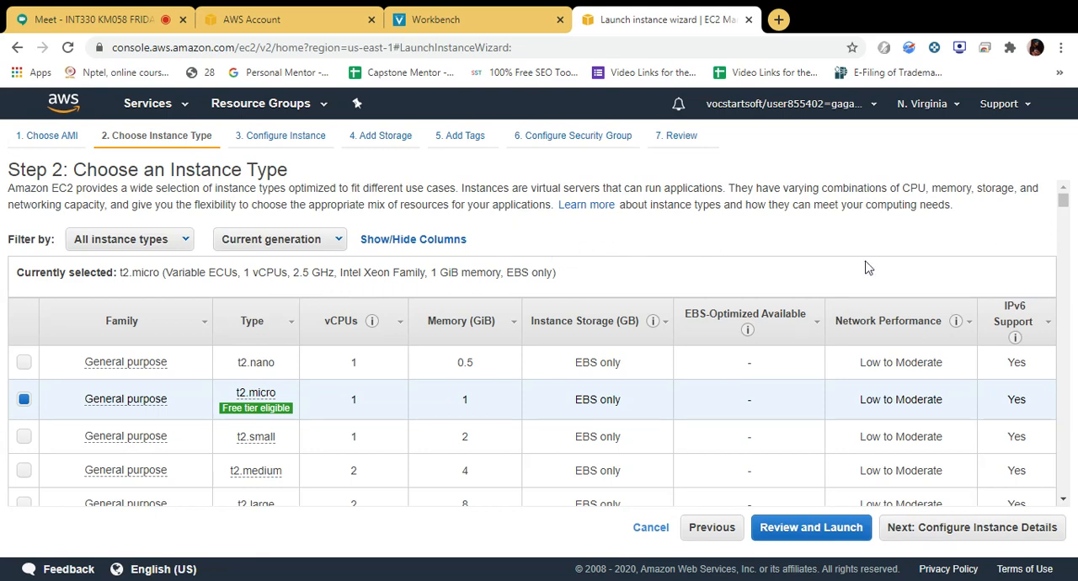
Look through the available instance types, keep the free tier eligible t2.micro, and continue to the instance details.
left_click_drag(1067, 201, 1066, 201)
mouse_move(1066, 200)
left_mouse_down()
mouse_move(1068, 239)
mouse_move(1067, 191)
left_mouse_up()
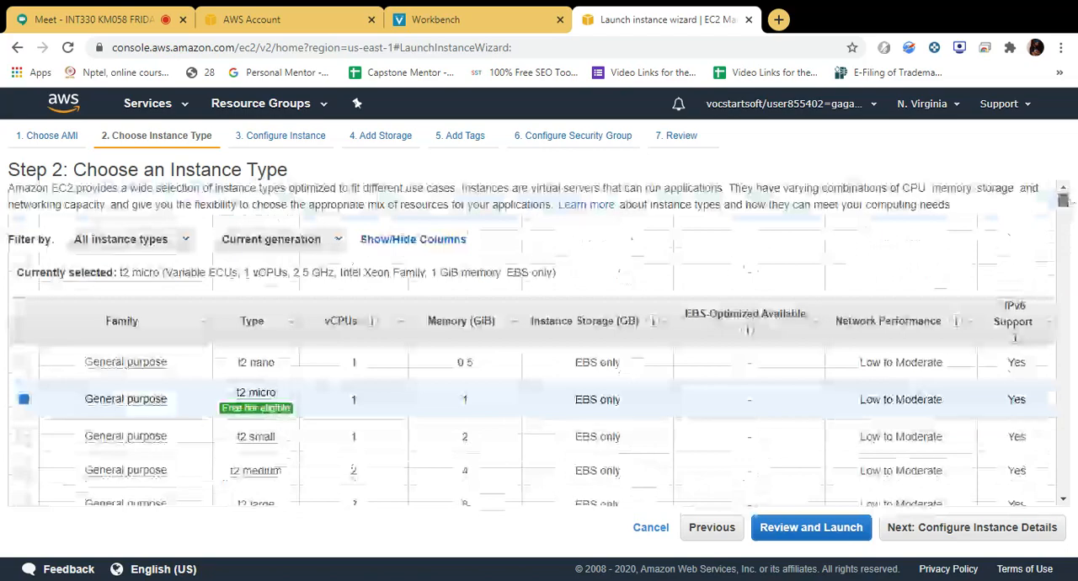
left_click_drag(1067, 202, 1064, 385)
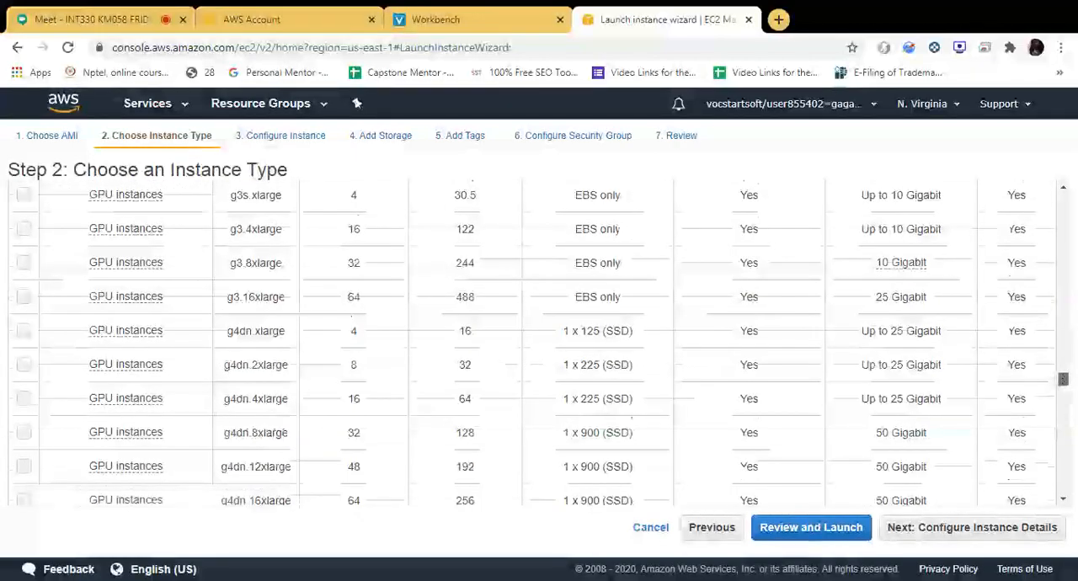
left_click_drag(1062, 379, 1062, 198)
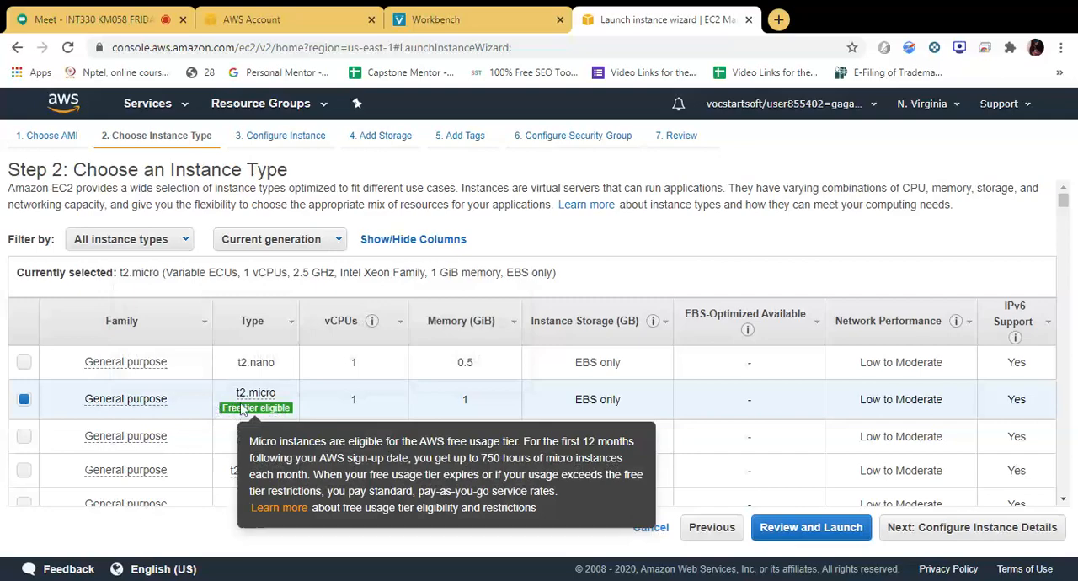
mouse_move(276, 417)
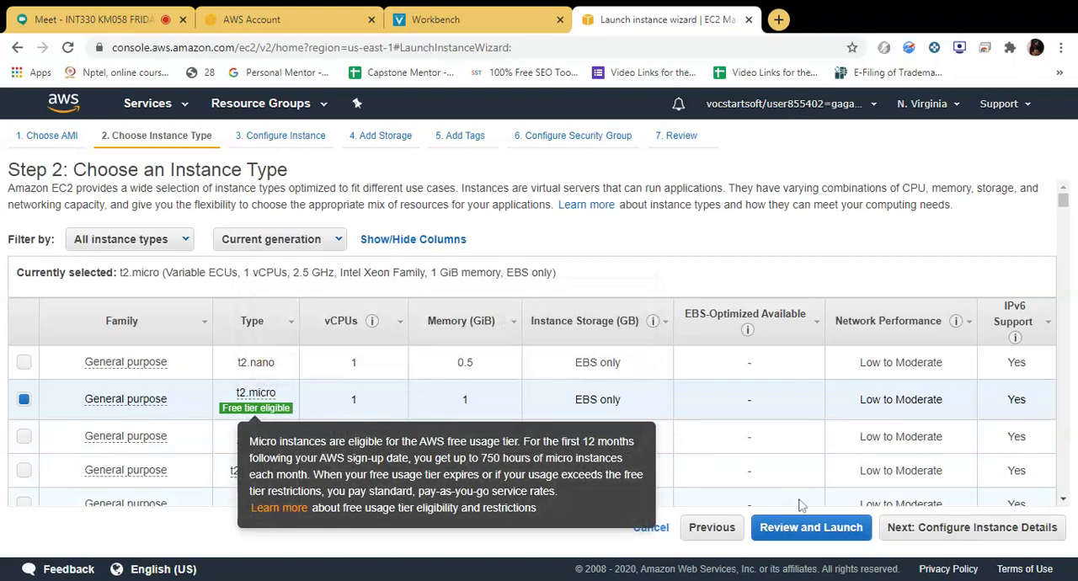
left_click(918, 543)
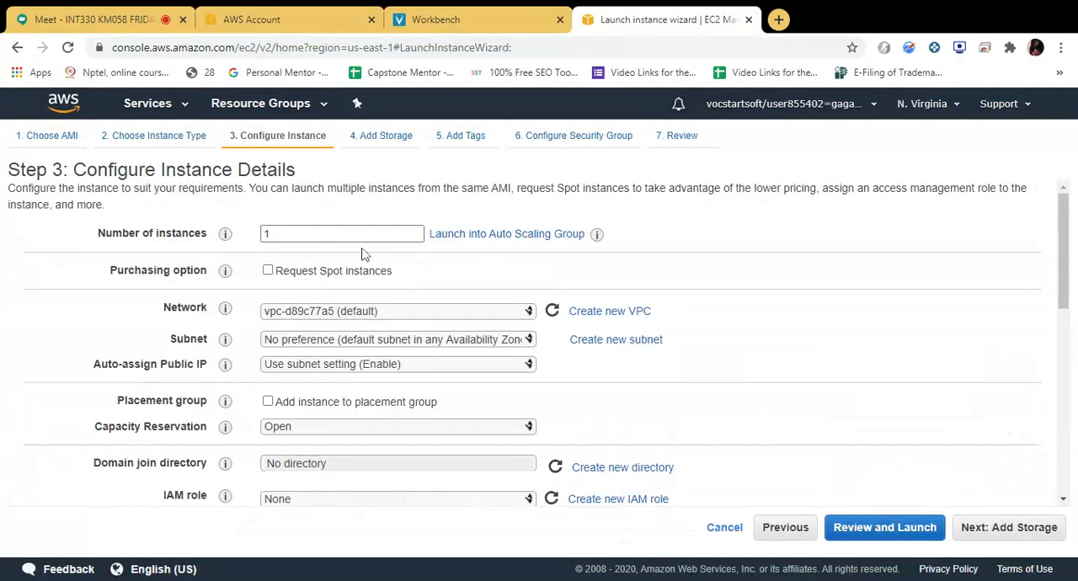
Set the number of instances to 1 and request Spot instances, leaving the maximum price empty.
double_click(267, 234)
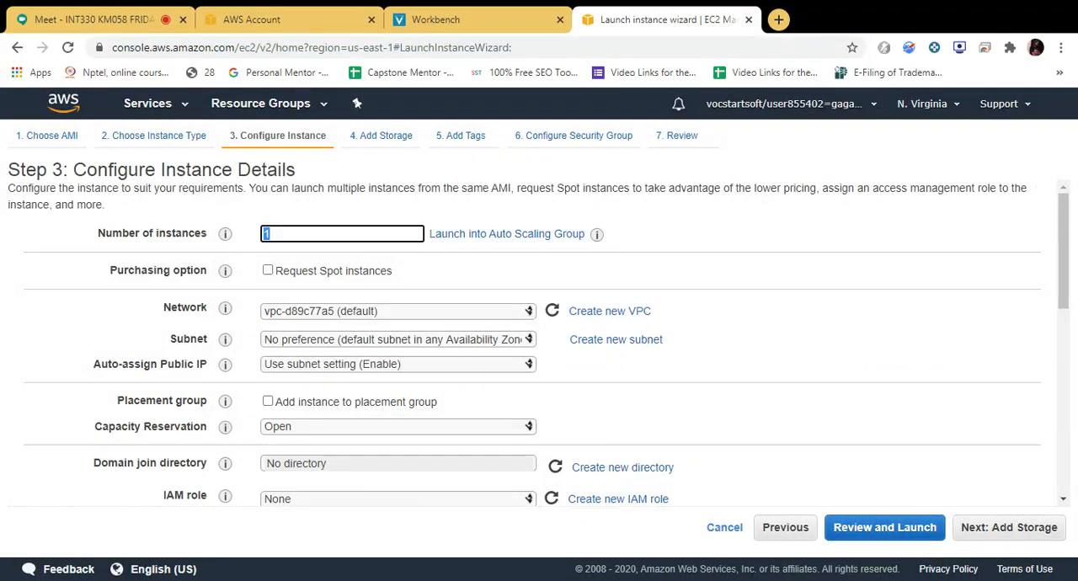
left_click(271, 234)
type("5")
key("BackSpace")
type("1")
left_click(268, 270)
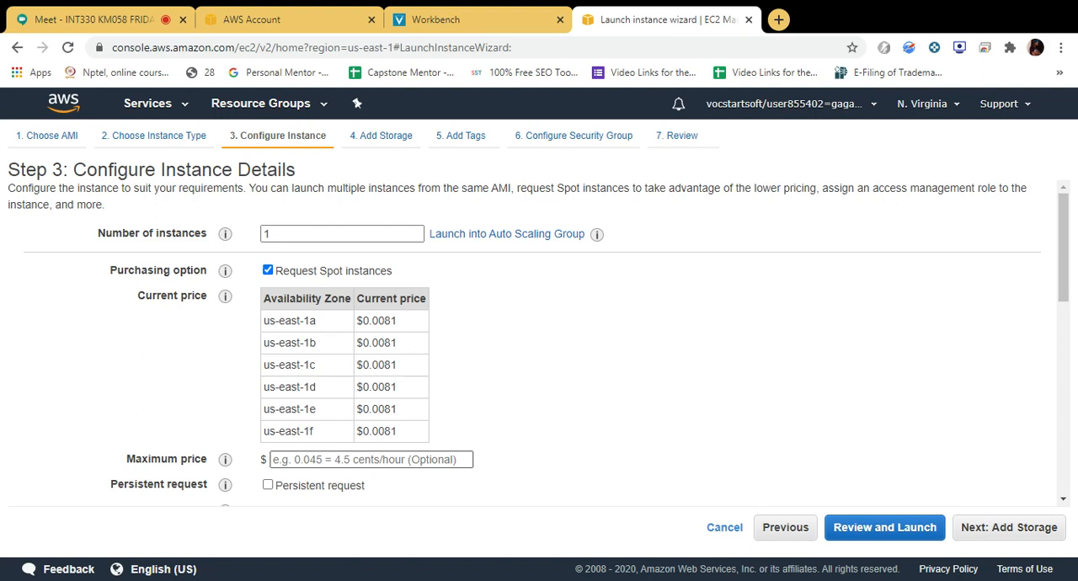
left_click(371, 459)
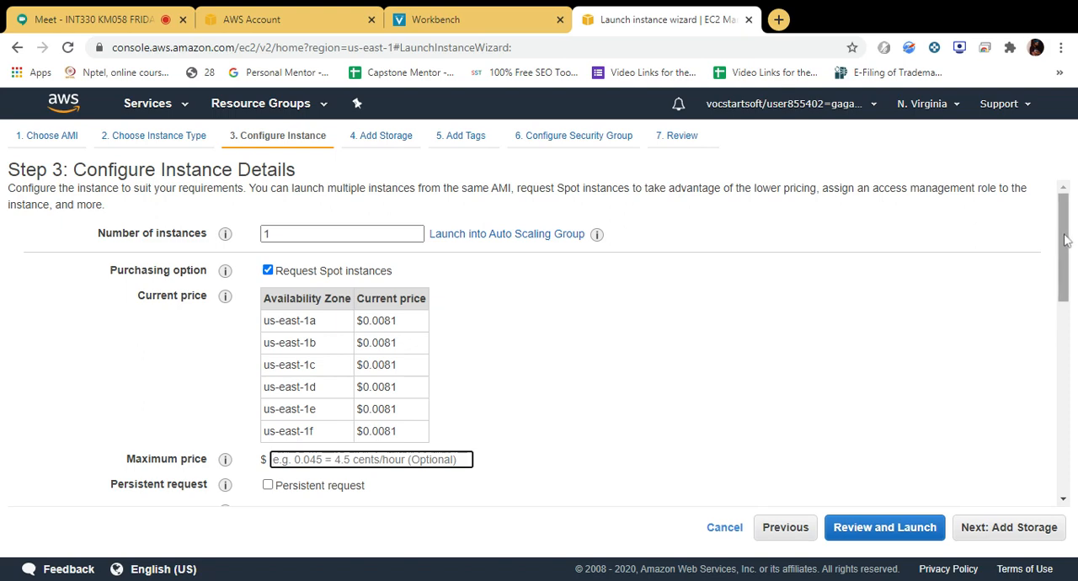
Set Auto-assign Public IP to Enable, keeping the default network and no subnet preference.
left_click_drag(1062, 234, 1060, 260)
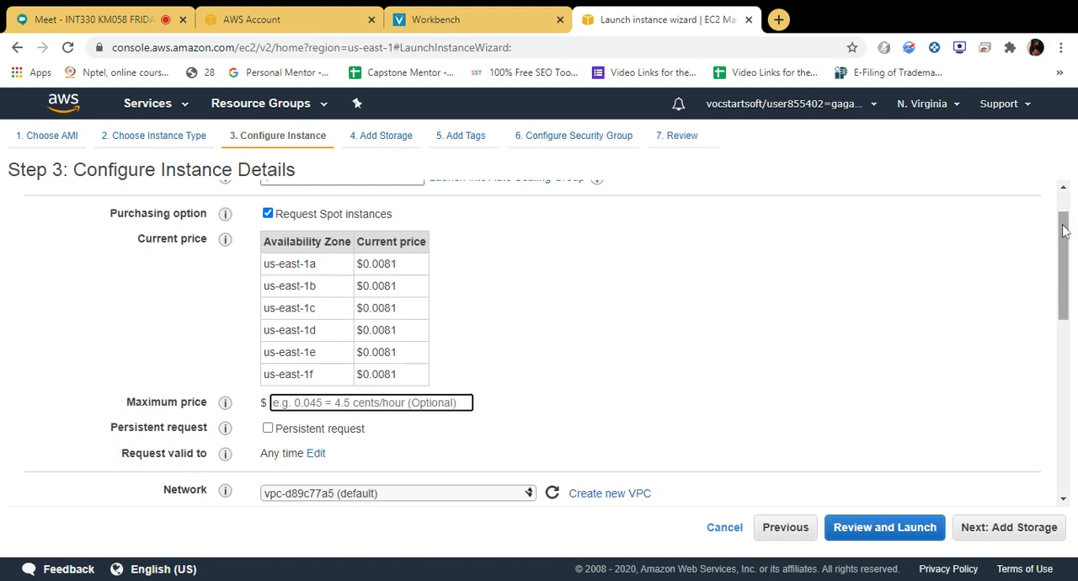
left_click_drag(1063, 232, 1051, 302)
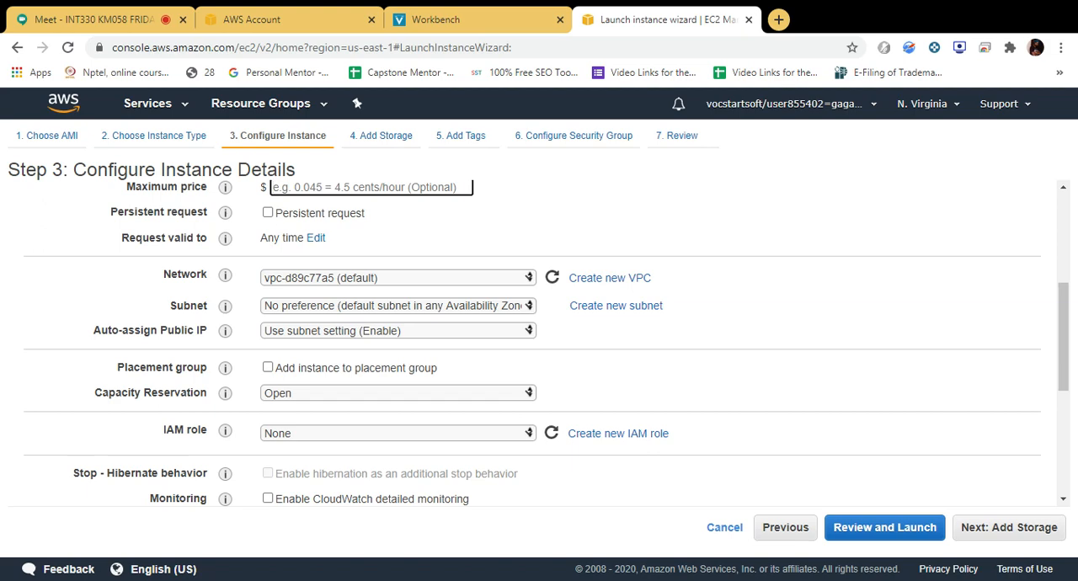
left_click(456, 308)
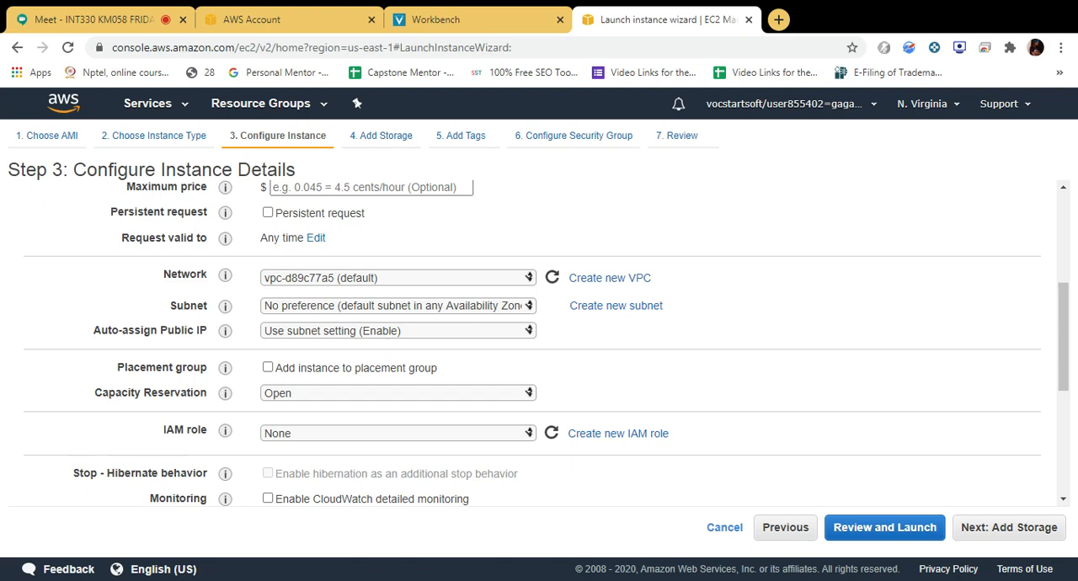
left_click(336, 358)
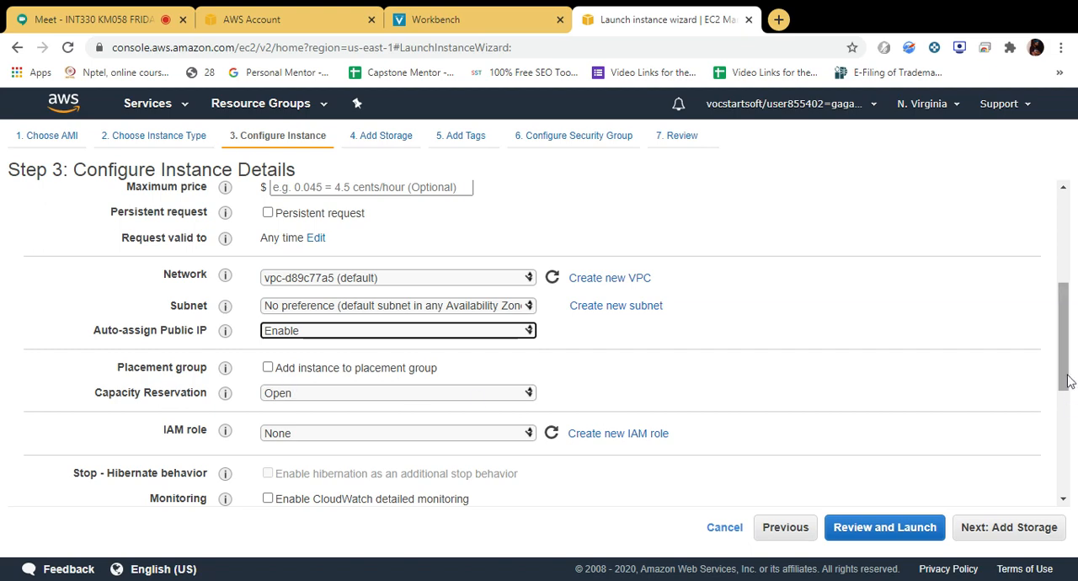
Check the remaining instance options and advanced details, keep their defaults, and continue to the storage settings.
left_click_drag(1060, 367, 1059, 426)
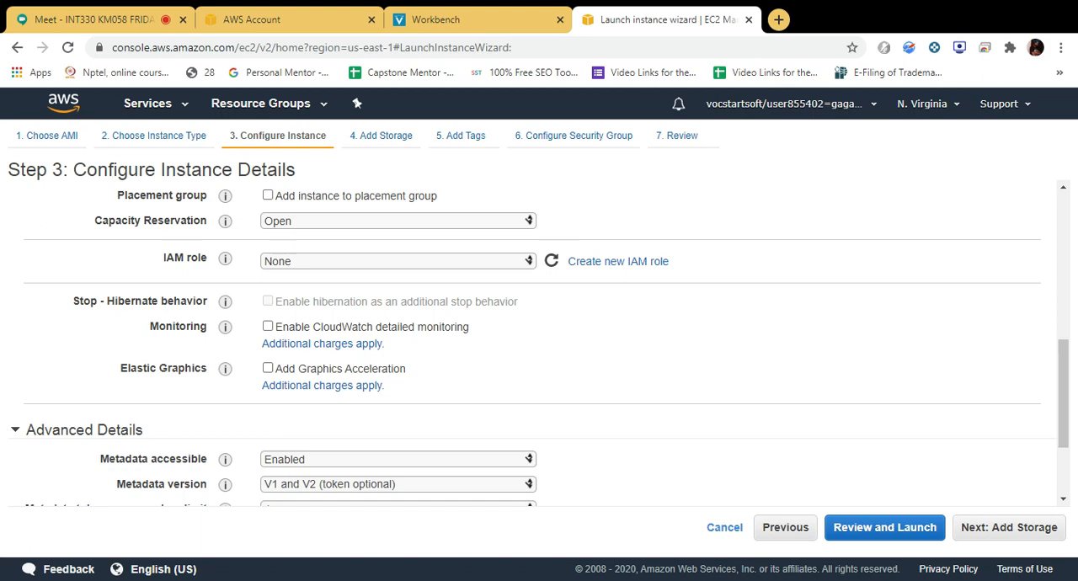
left_click_drag(1062, 373, 1063, 418)
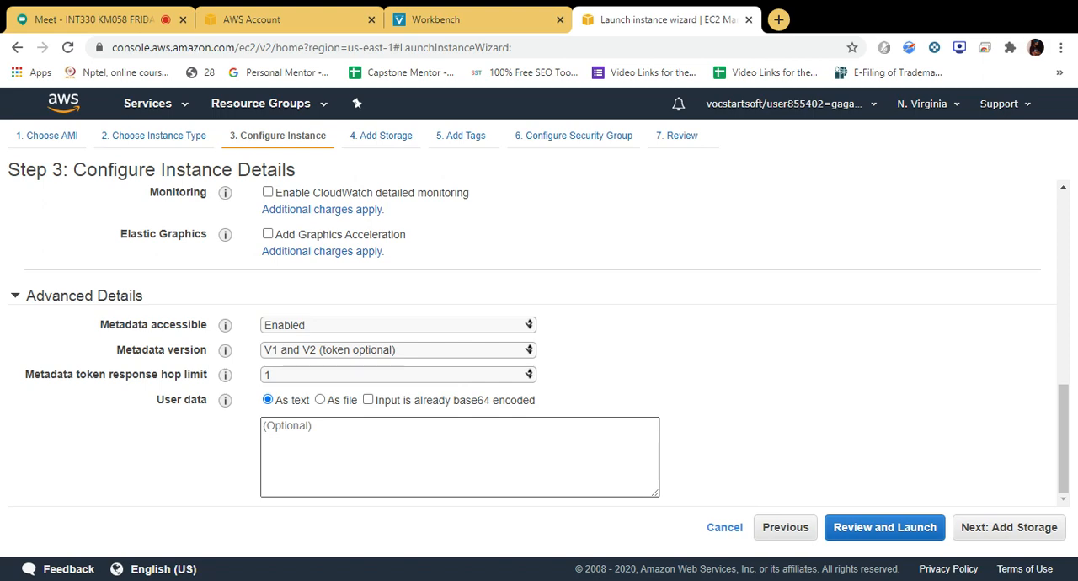
mouse_move(225, 374)
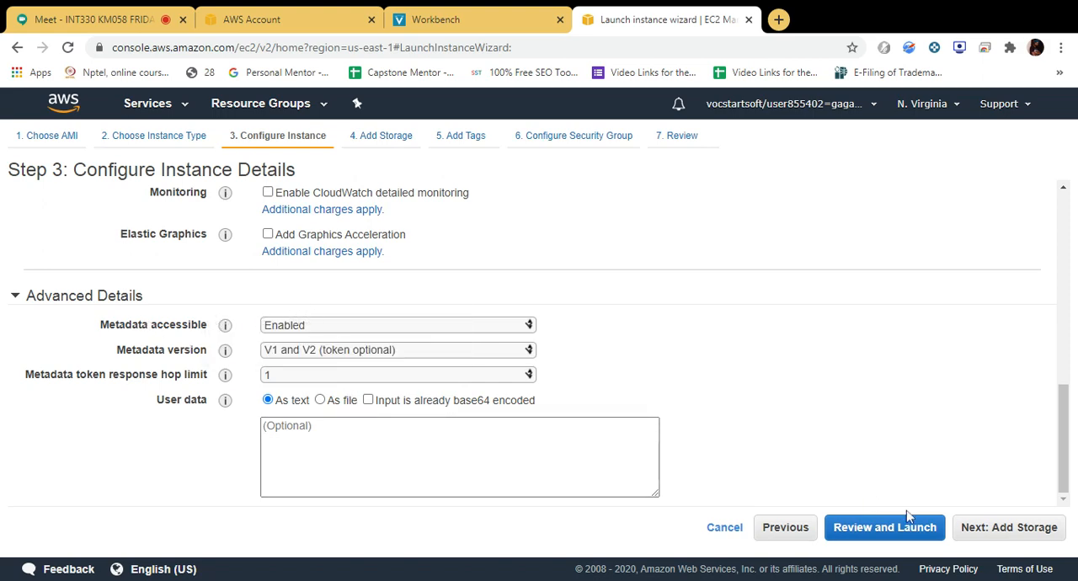
left_click(964, 527)
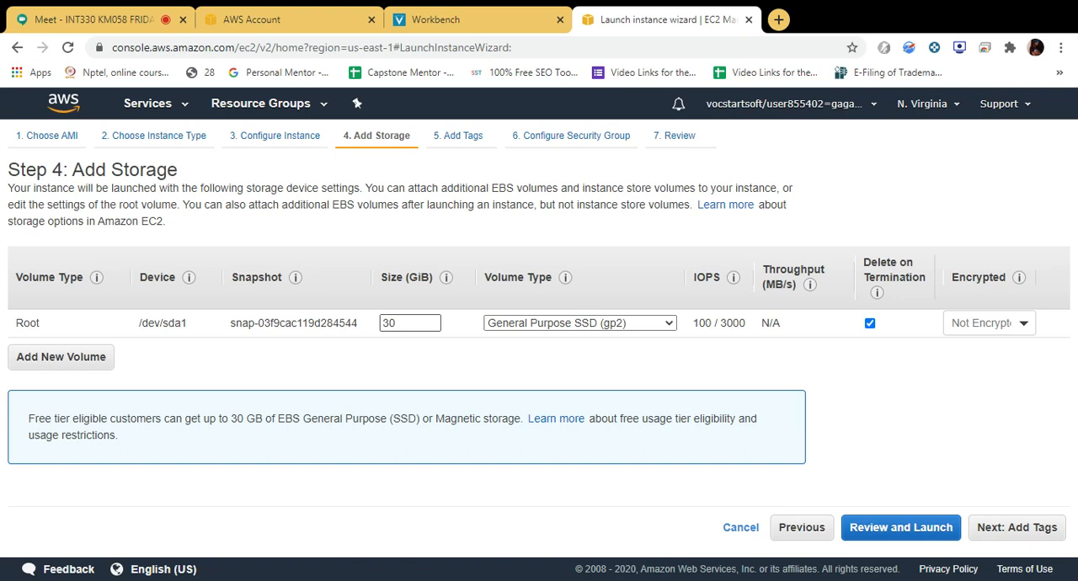
Keep the root volume at 30 GiB, General Purpose SSD (gp2) and not encrypted, and continue to the tags.
double_click(396, 322)
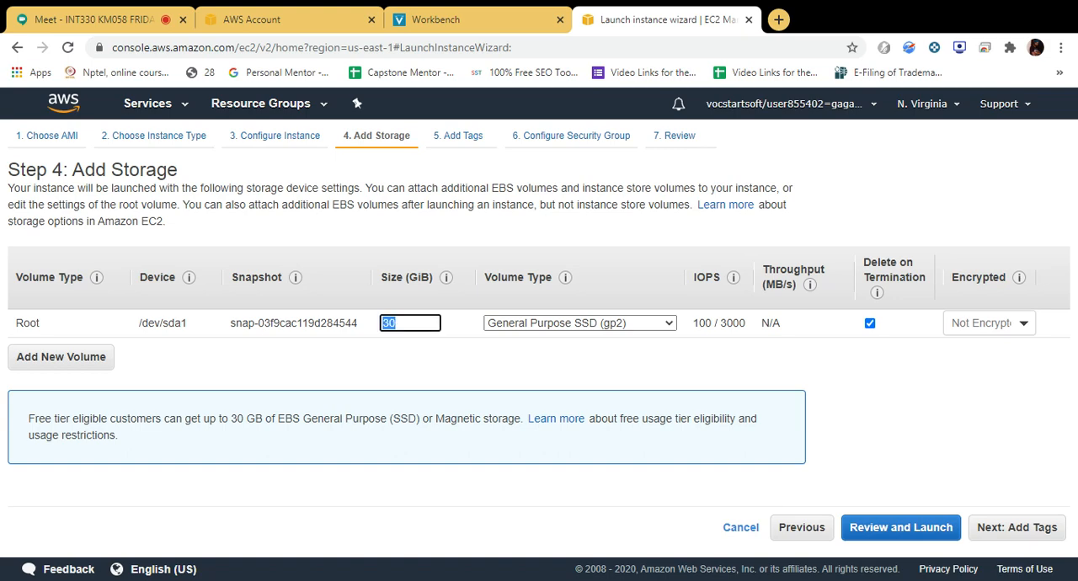
left_click(635, 332)
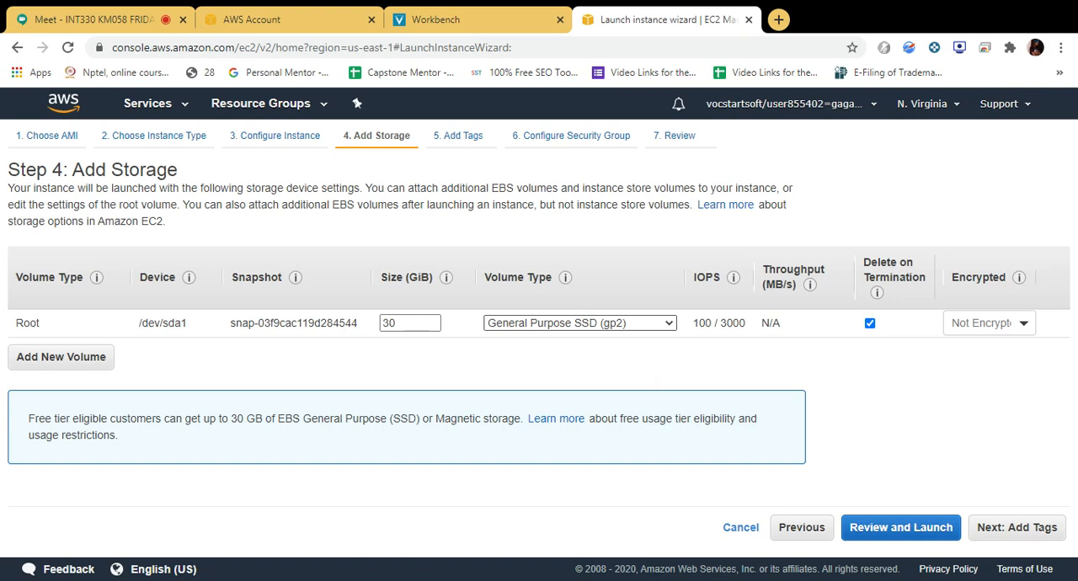
left_click(629, 323)
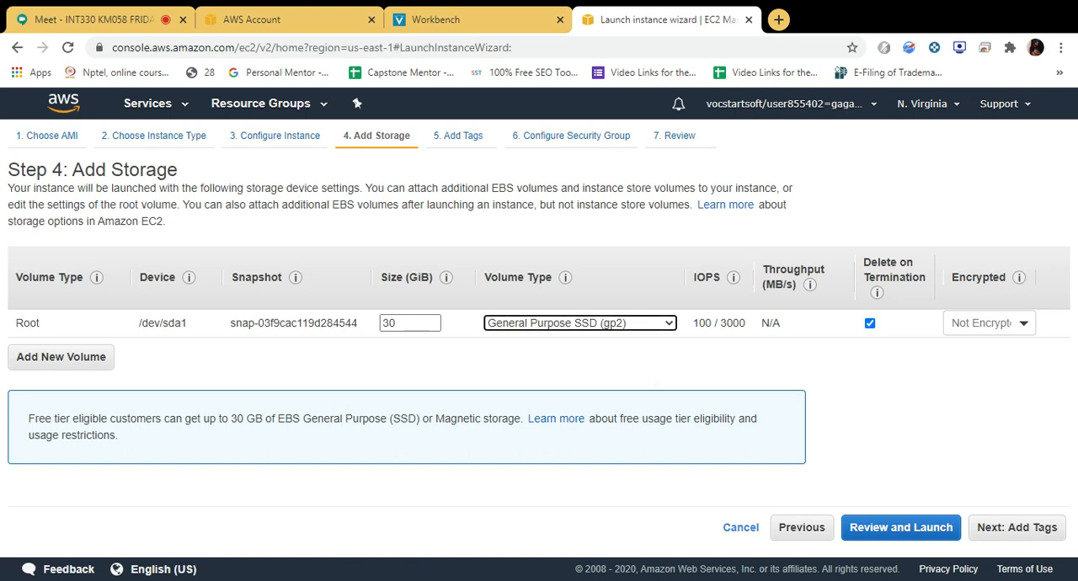
left_click(1006, 334)
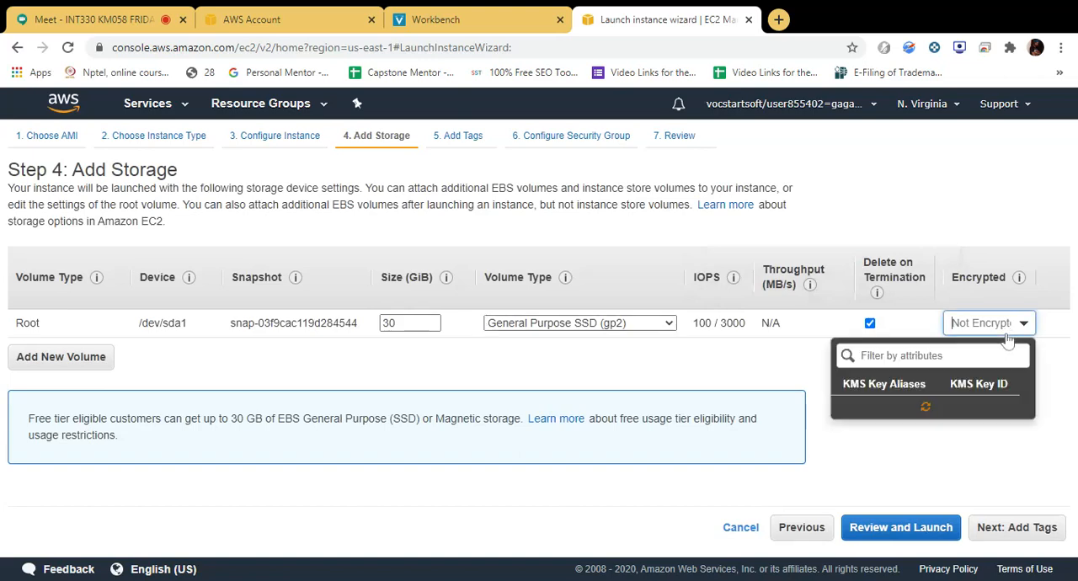
left_click(803, 377)
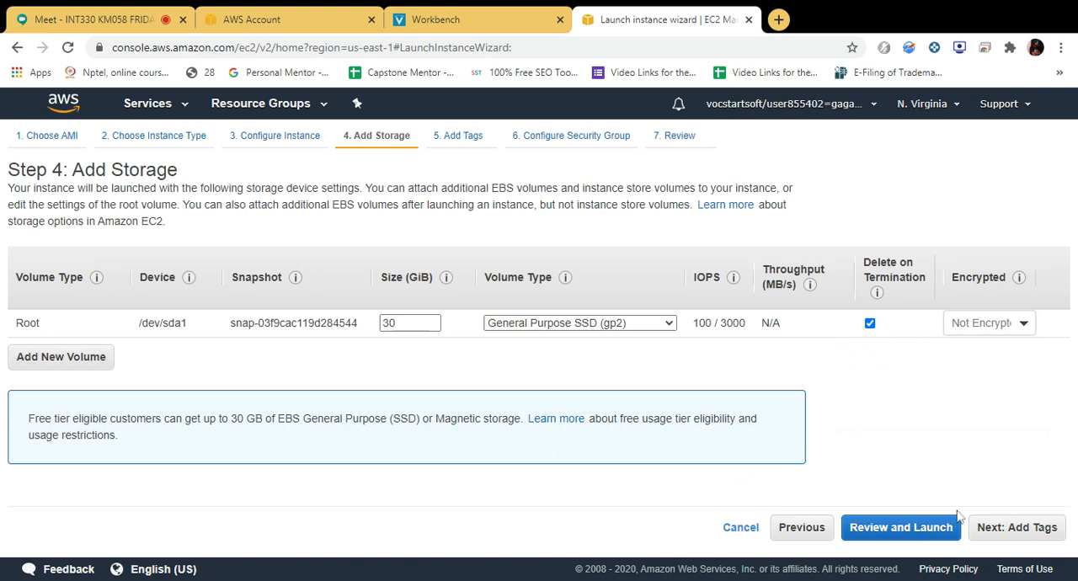
left_click(1012, 530)
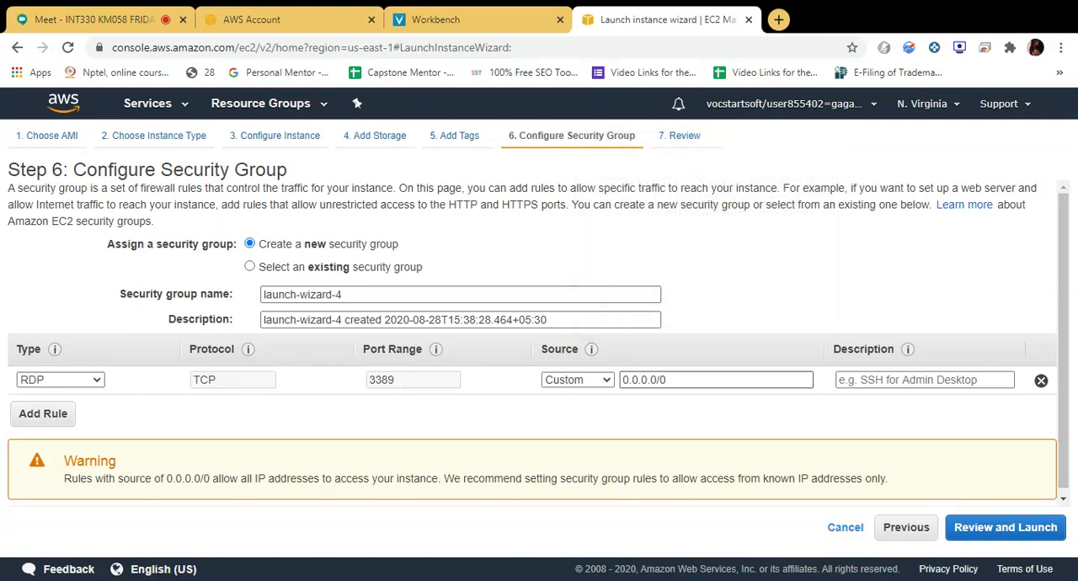
Add an HTTP rule to the new security group alongside the RDP rule and proceed to the launch review.
left_click(676, 379)
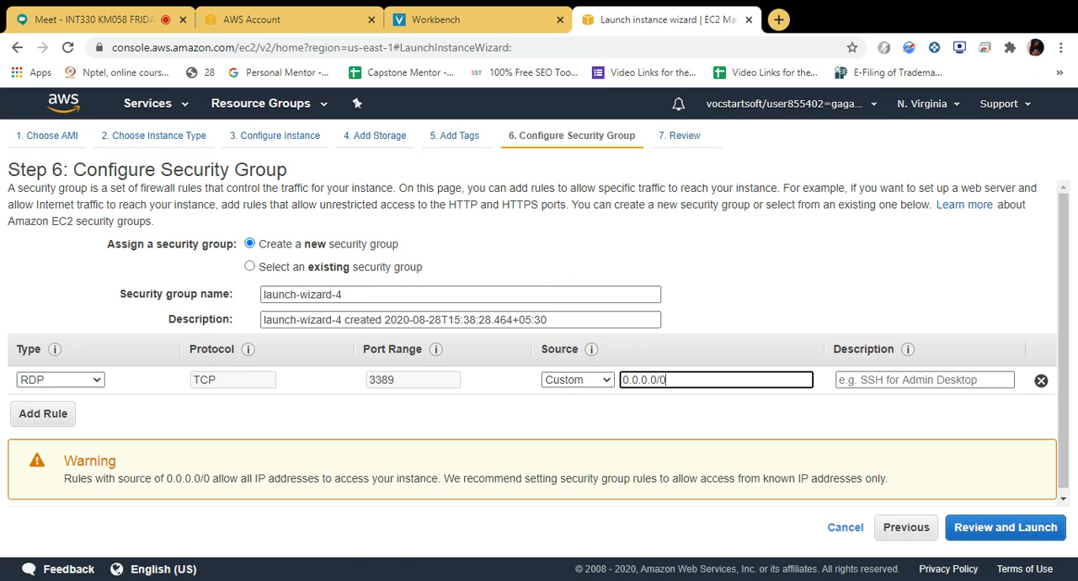
left_click(48, 420)
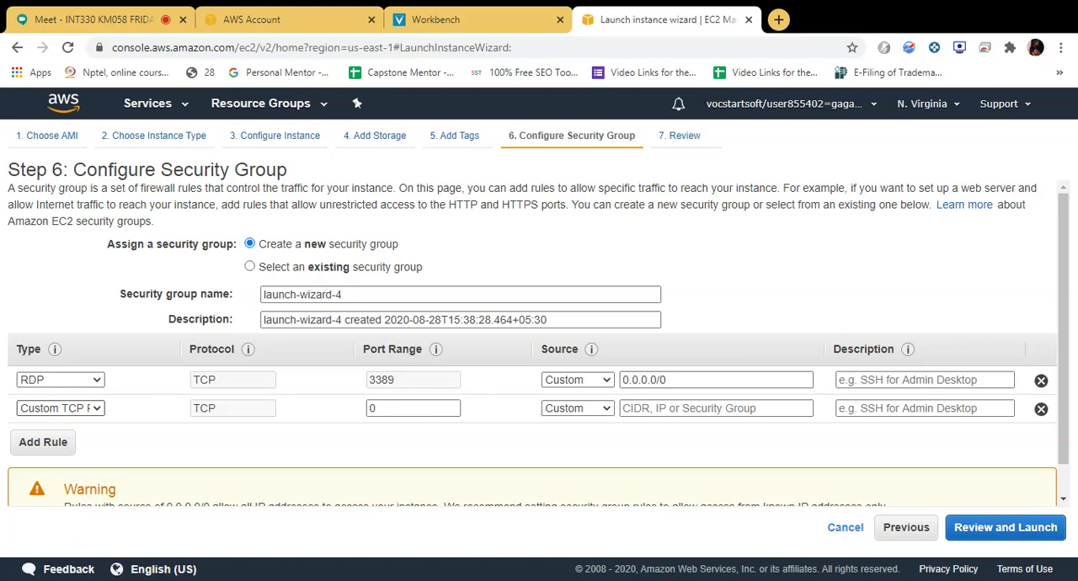
left_click(61, 408)
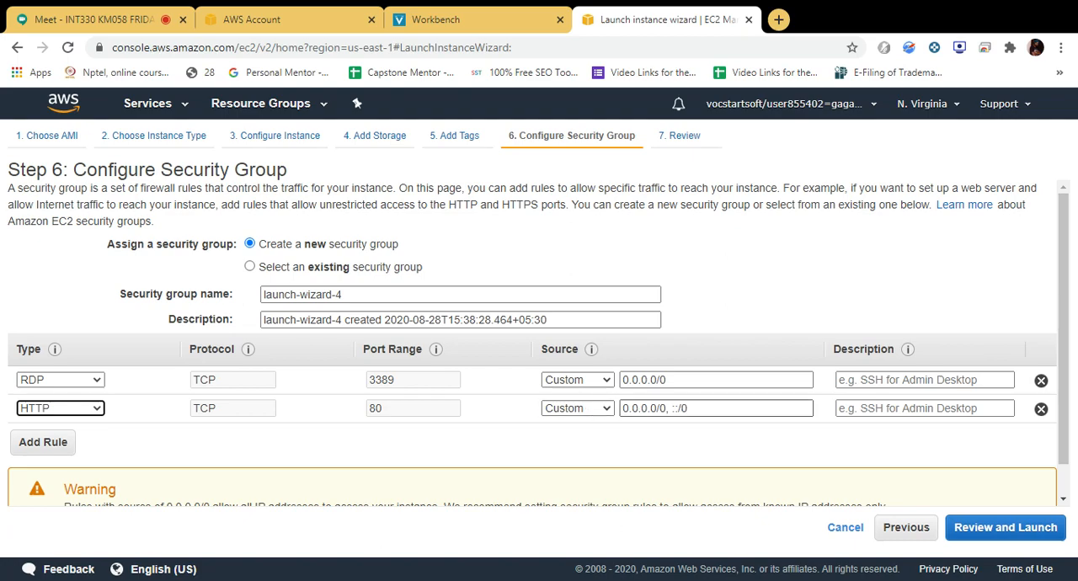
left_click(972, 529)
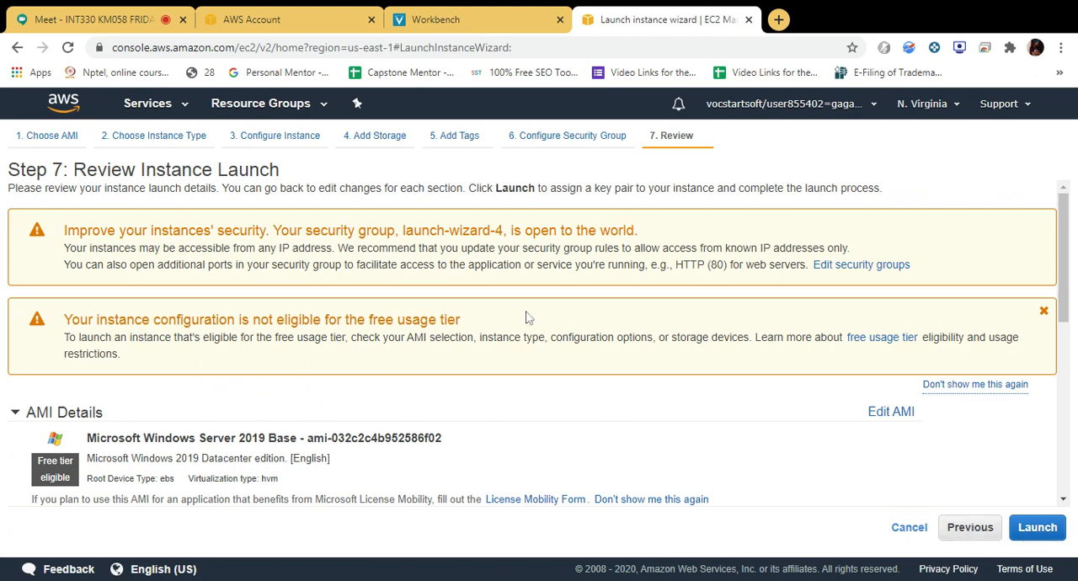
Go back to recheck the chosen instance type and the security group rules.
left_click(193, 146)
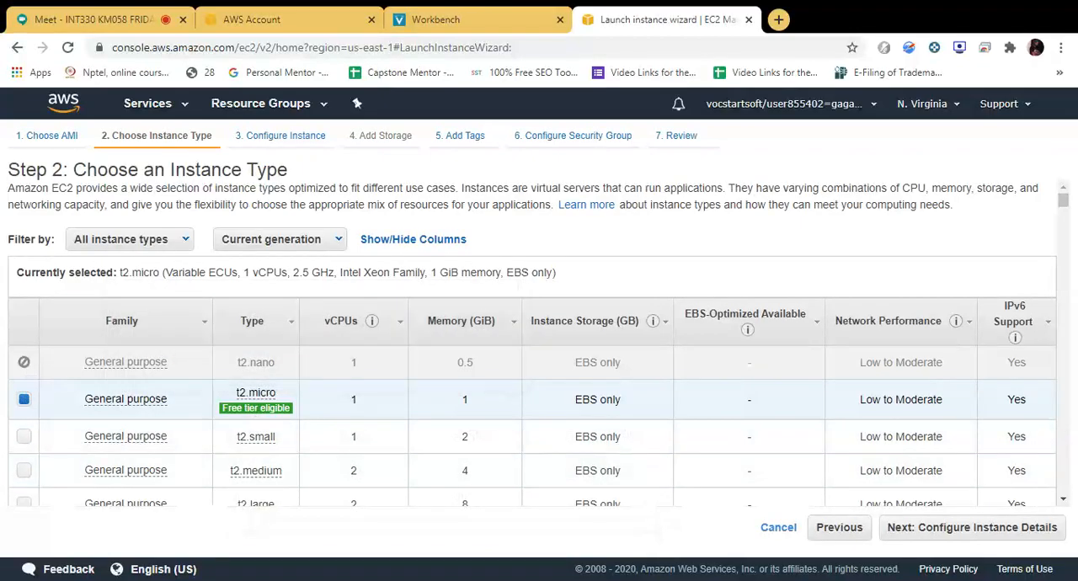
left_click_drag(1059, 210, 1074, 137)
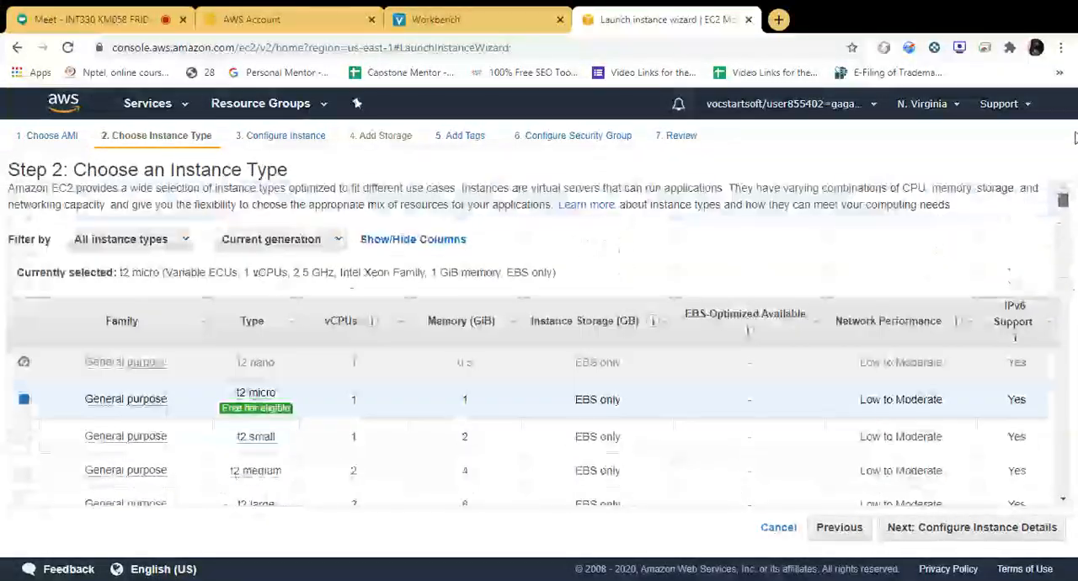
left_click(547, 143)
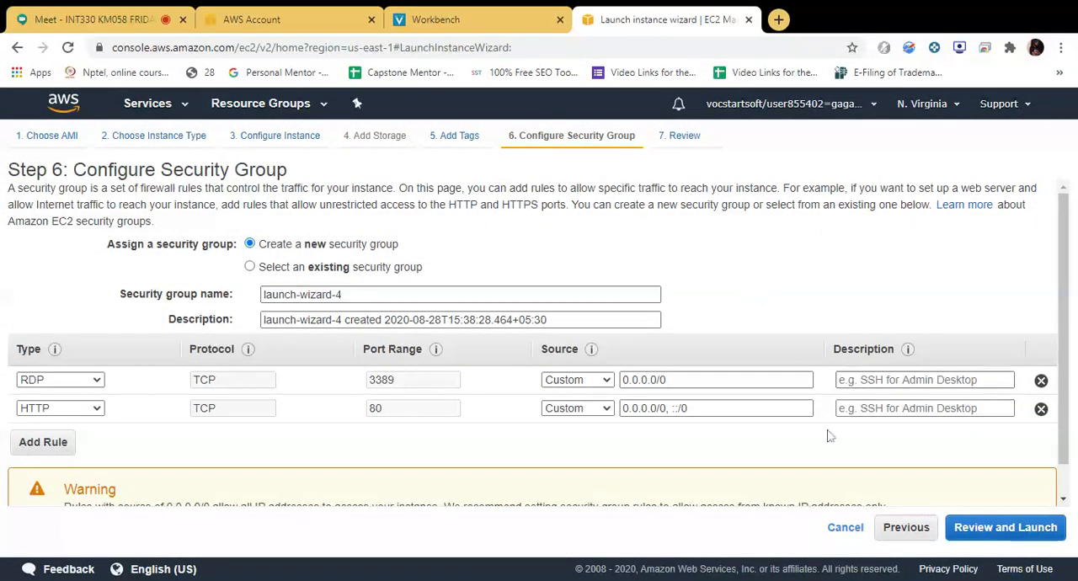
scroll(584, 486, "down", 1)
Return to the launch review, check the configuration summary, and launch to bring up the key pair selection.
left_click(966, 529)
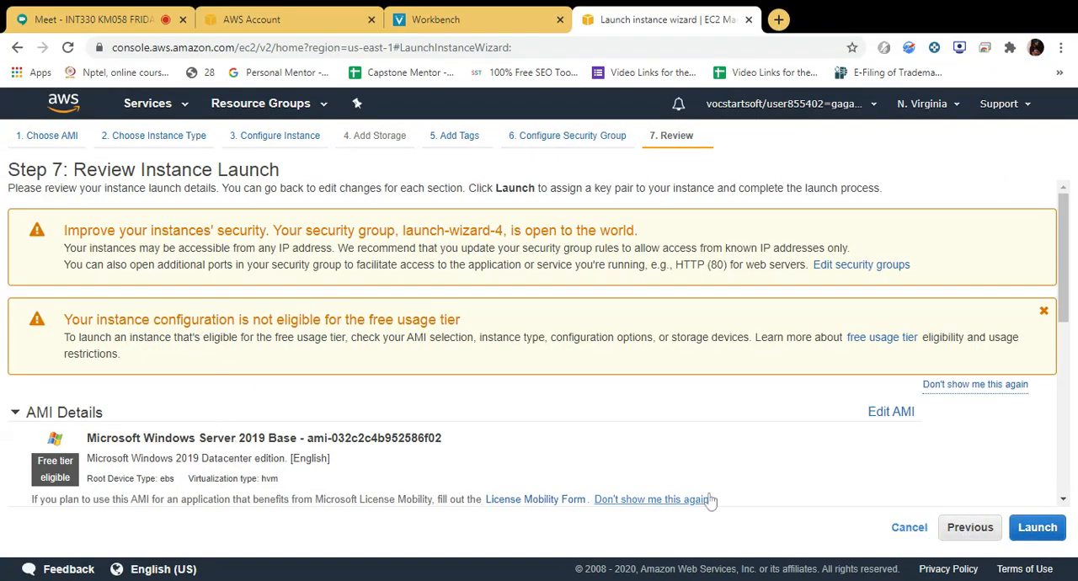
scroll(710, 501, "down", 10)
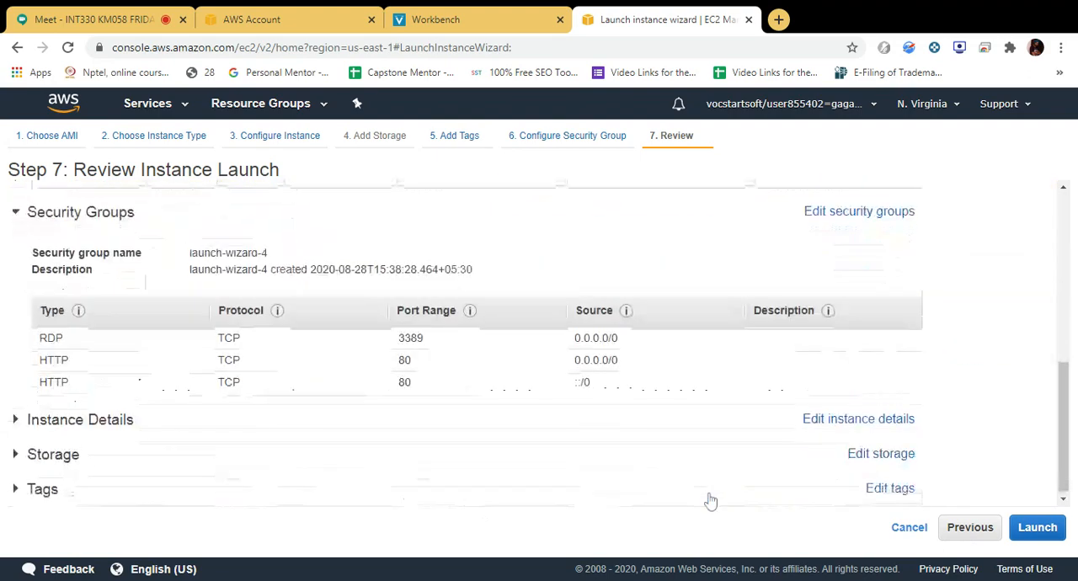
left_click(1038, 527)
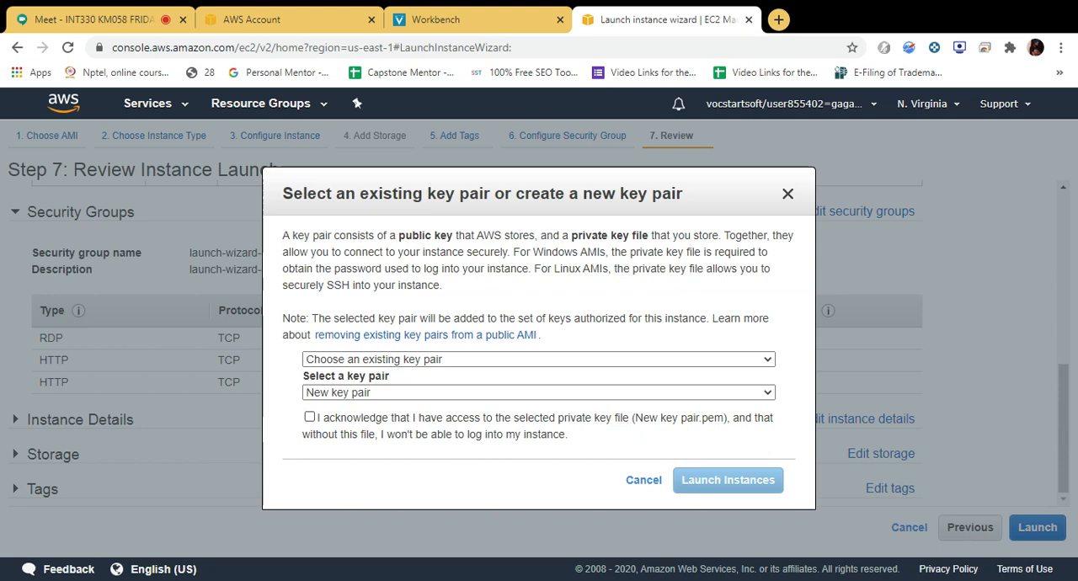
left_click(437, 387)
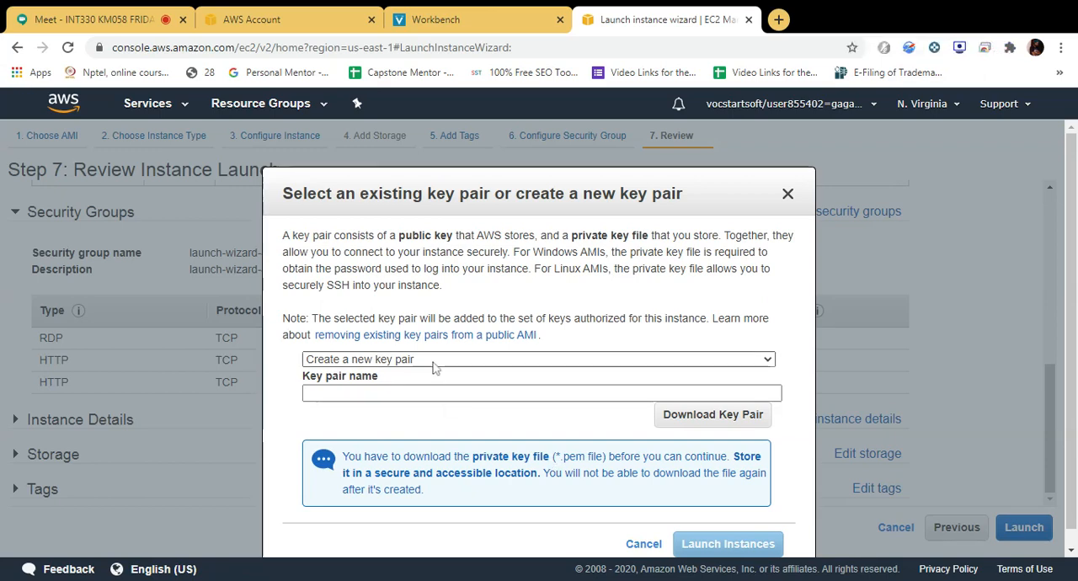
left_click(399, 401)
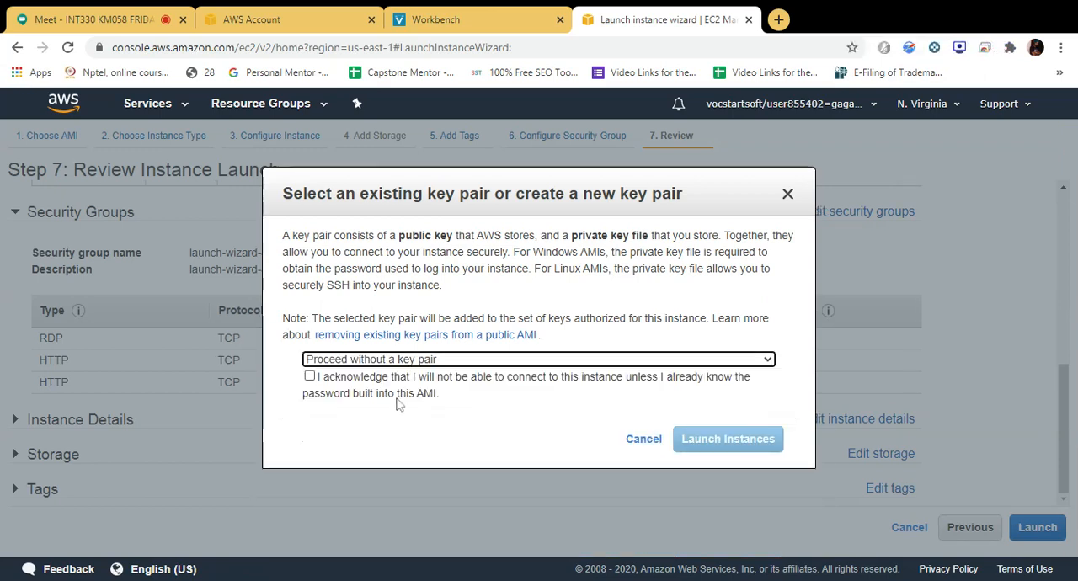
left_click(372, 384)
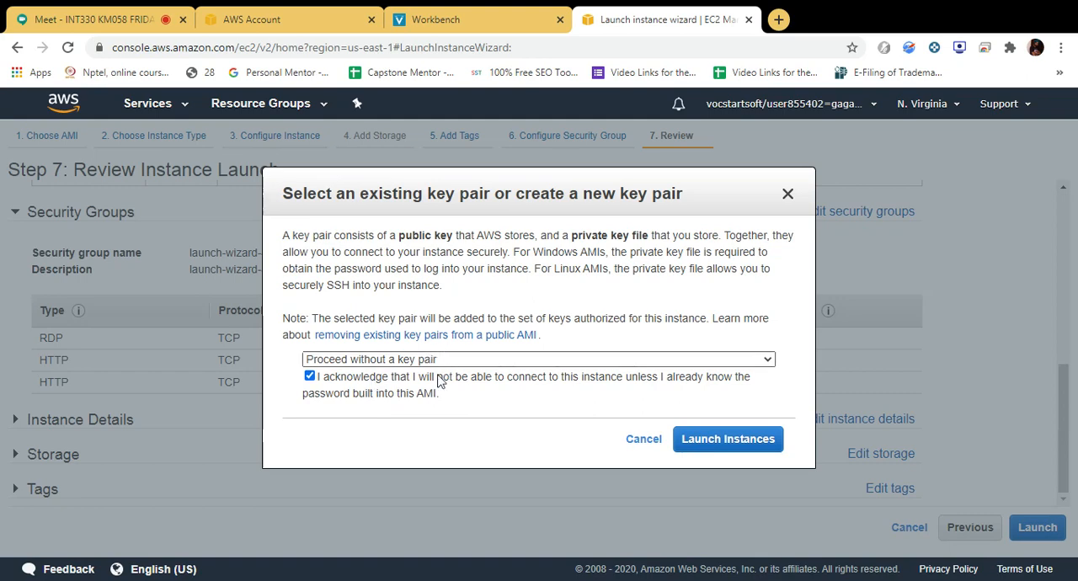
Choose the existing key pair tempkey, acknowledge access to its private key file, and try to launch the Spot instance.
left_click(372, 376)
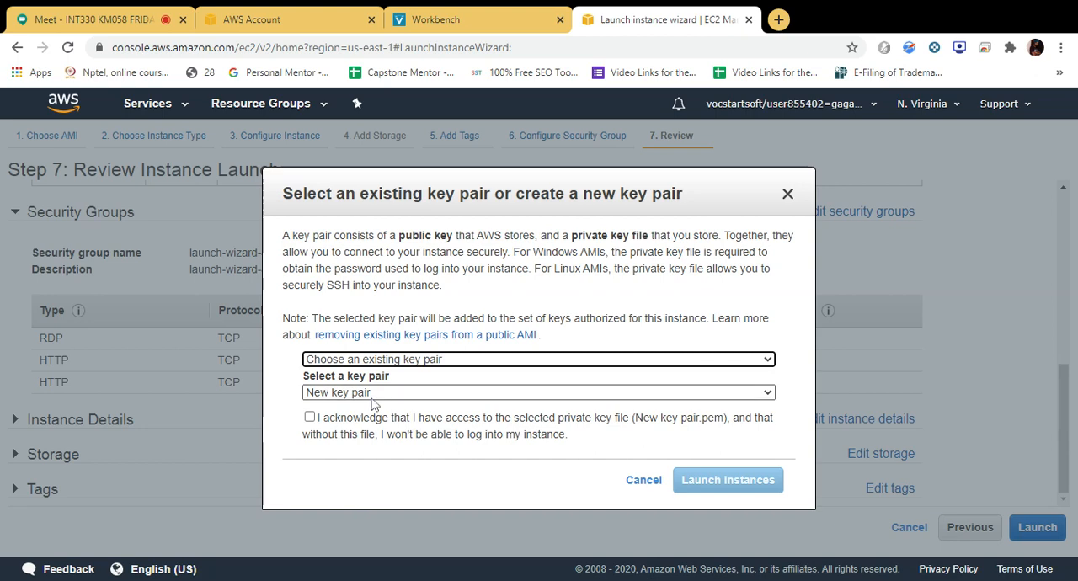
left_click(368, 409)
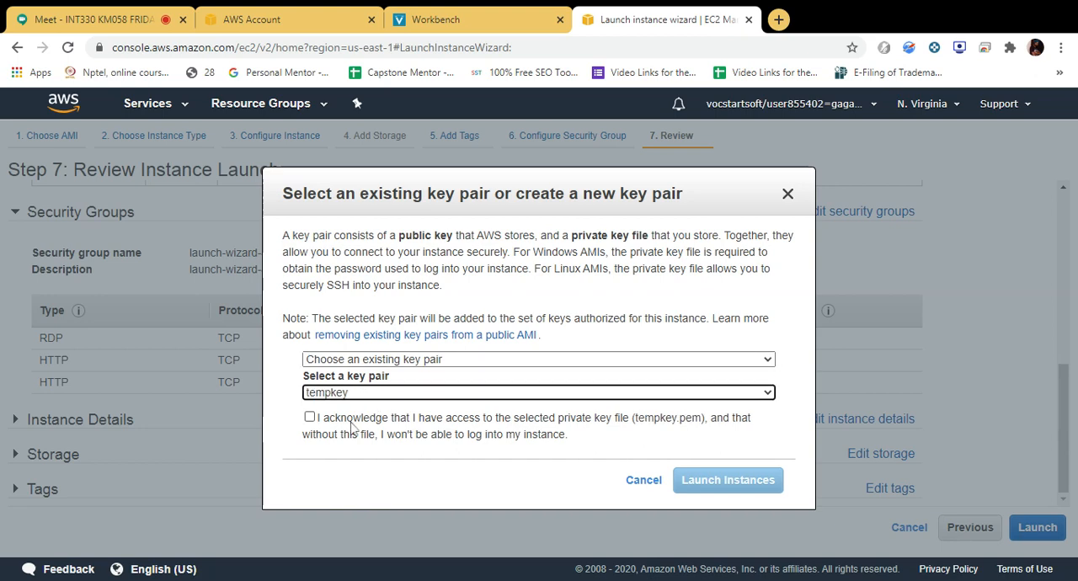
left_click(310, 419)
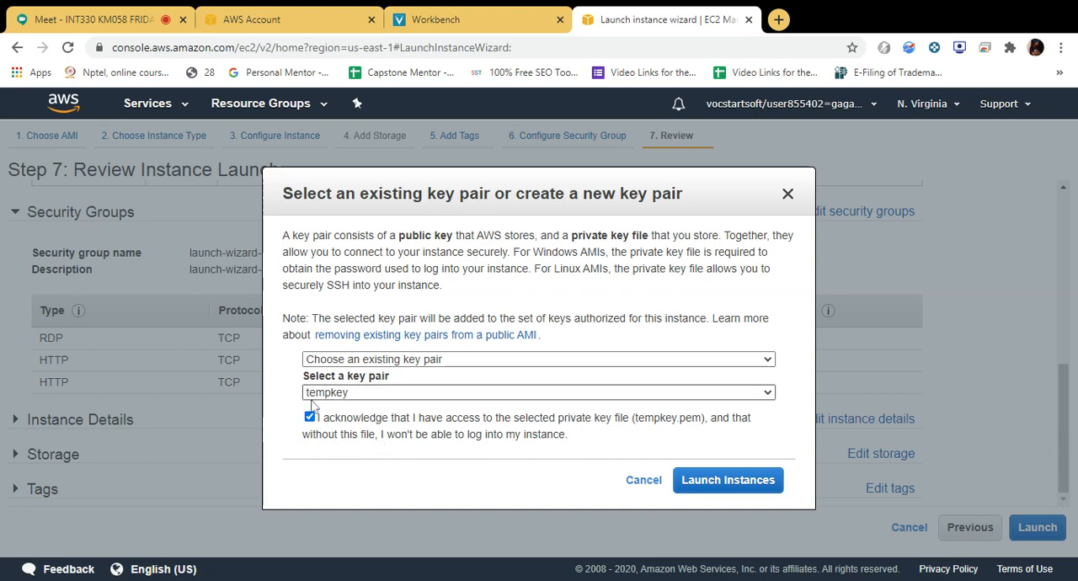
left_click(727, 480)
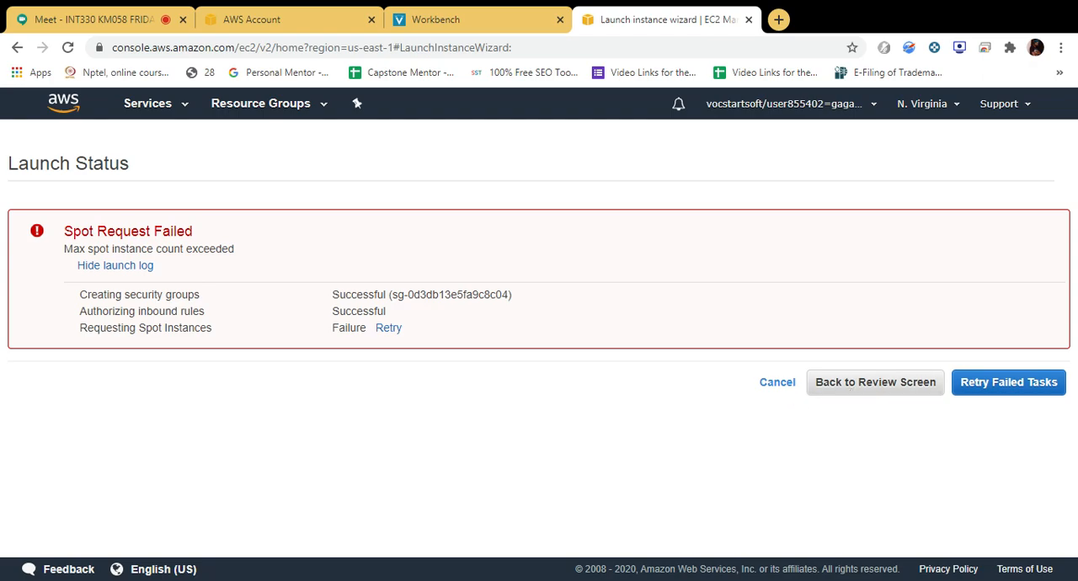
Go back to the instance configuration and turn off the Spot instance request.
left_click(819, 393)
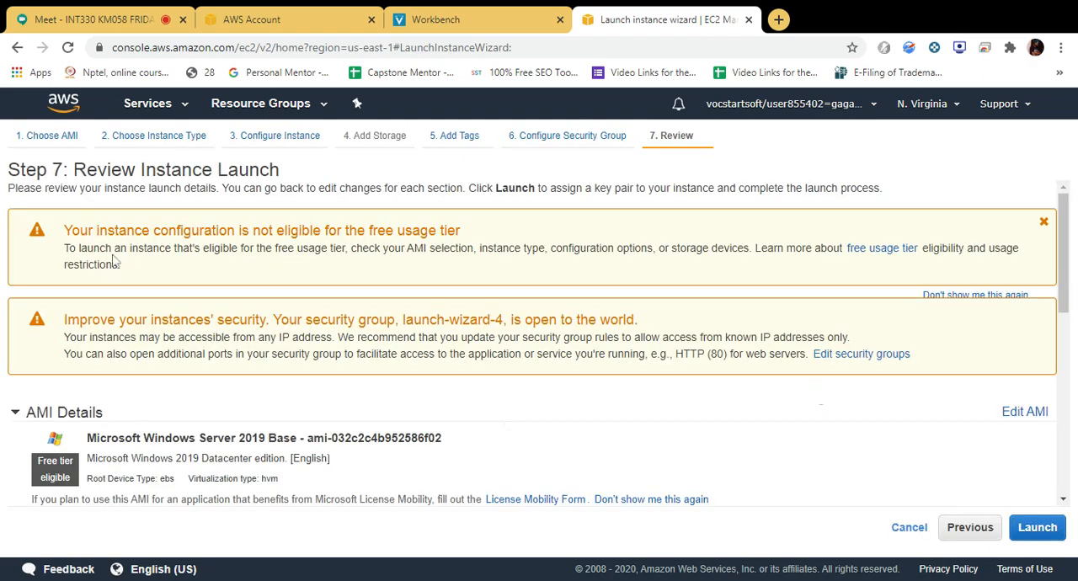
left_click(192, 140)
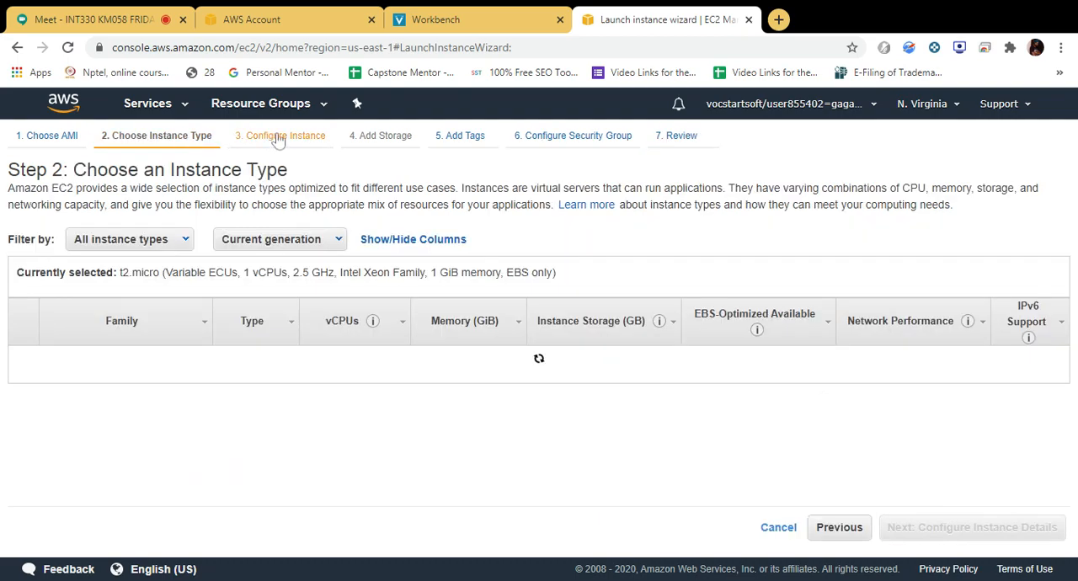
left_click(278, 140)
left_click(268, 270)
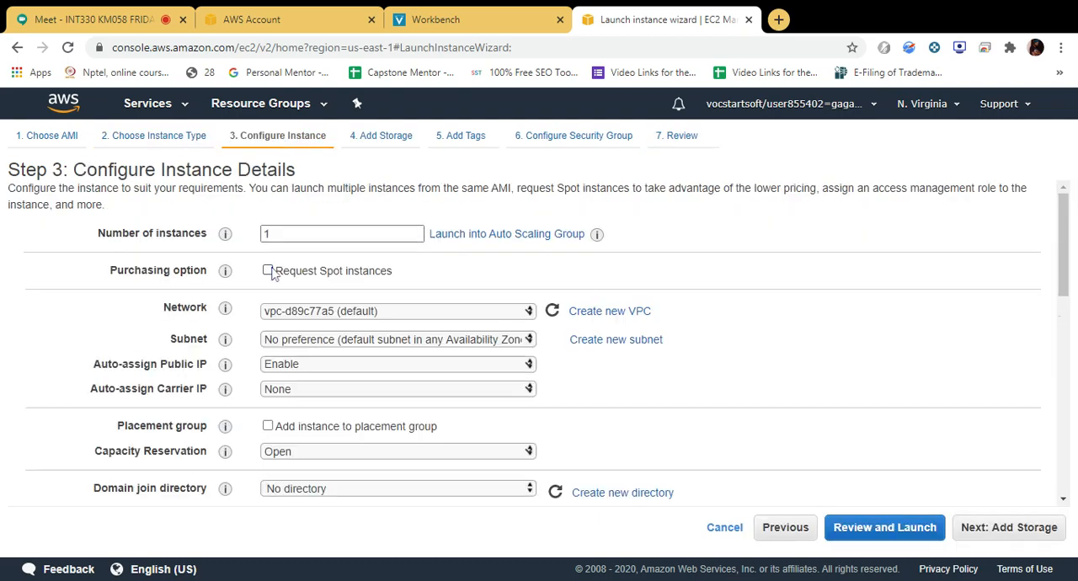
Proceed through storage and security group to the review, and launch the instance with the acknowledged tempkey key pair.
left_click(1015, 537)
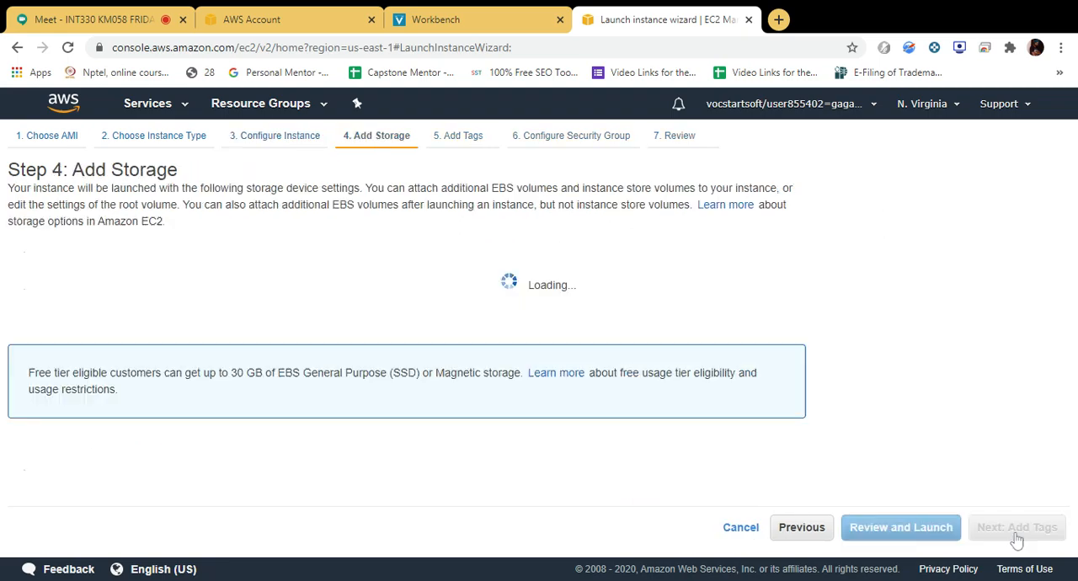
left_click(585, 137)
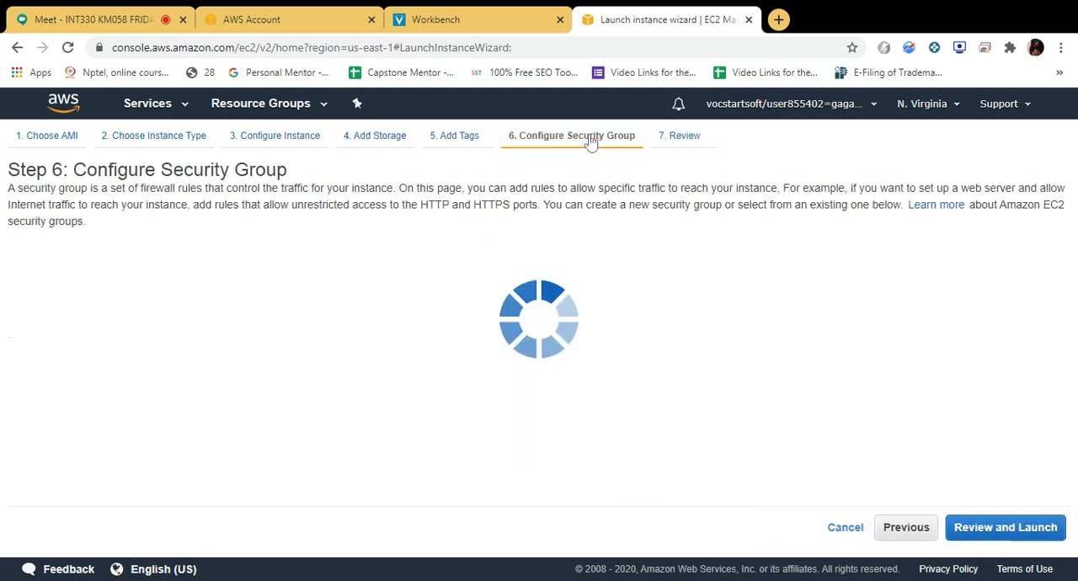
left_click(1001, 529)
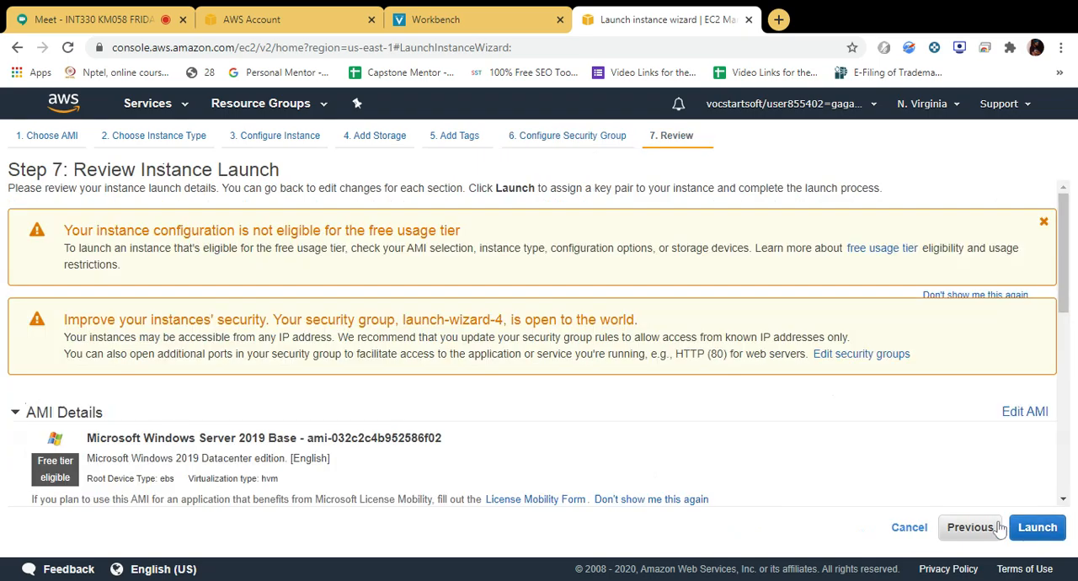
left_click(1034, 528)
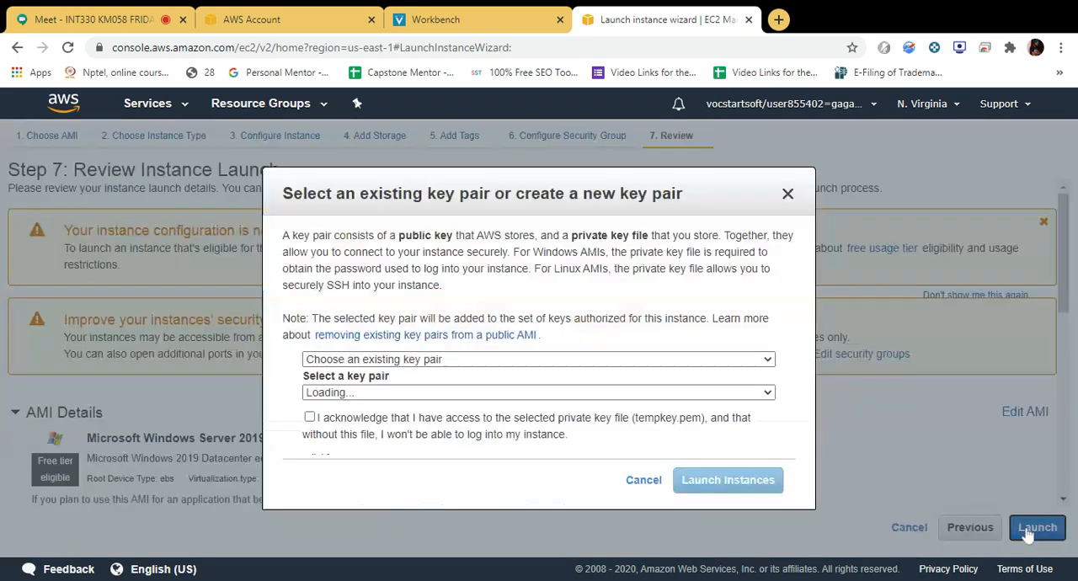
left_click(310, 418)
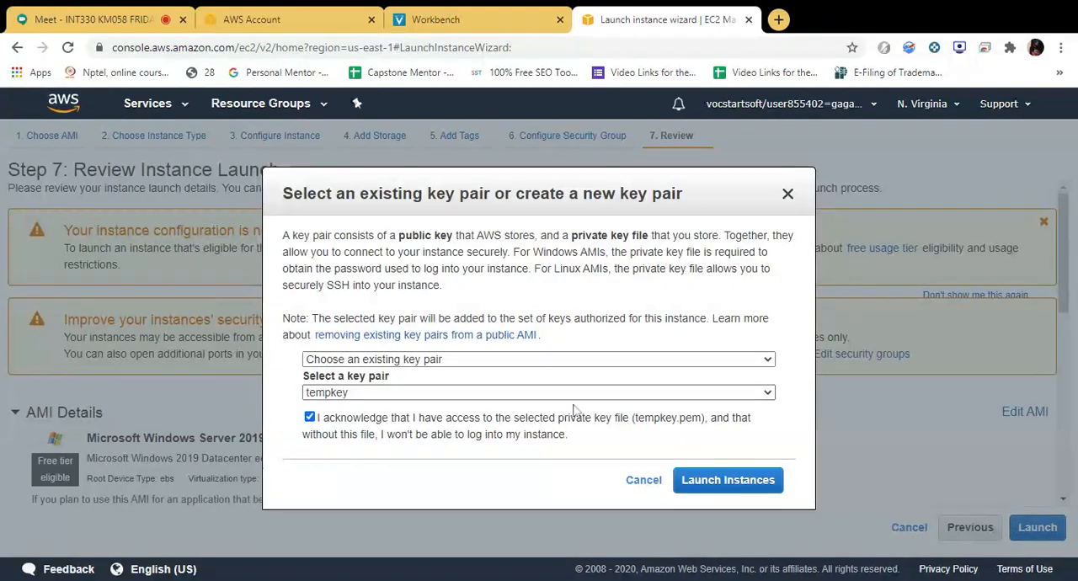
left_click(712, 481)
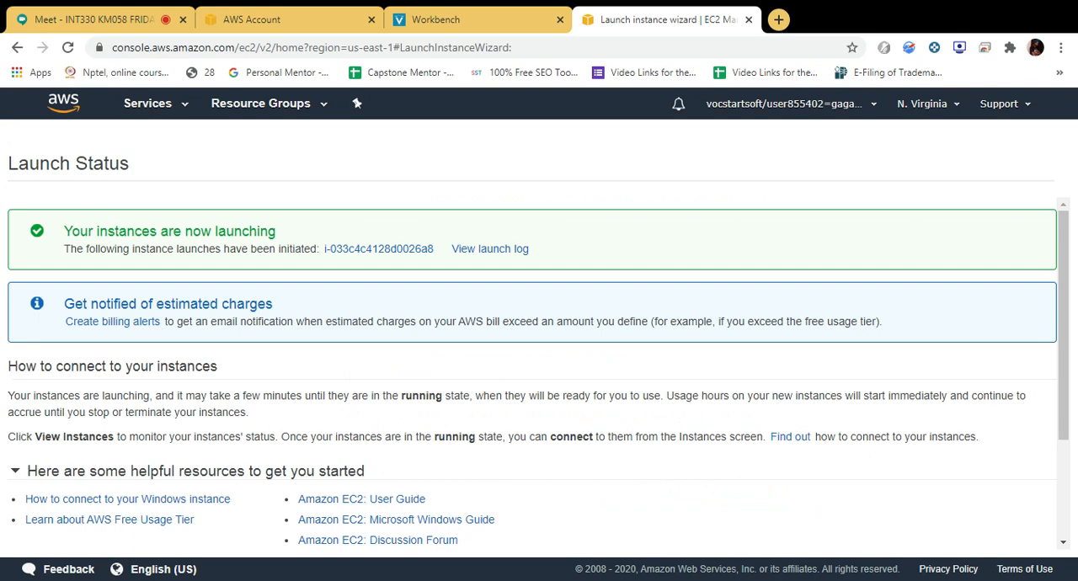
View the newly launched instance in the instances list, refresh its state, and copy its IPv4 public IP.
left_click(362, 250)
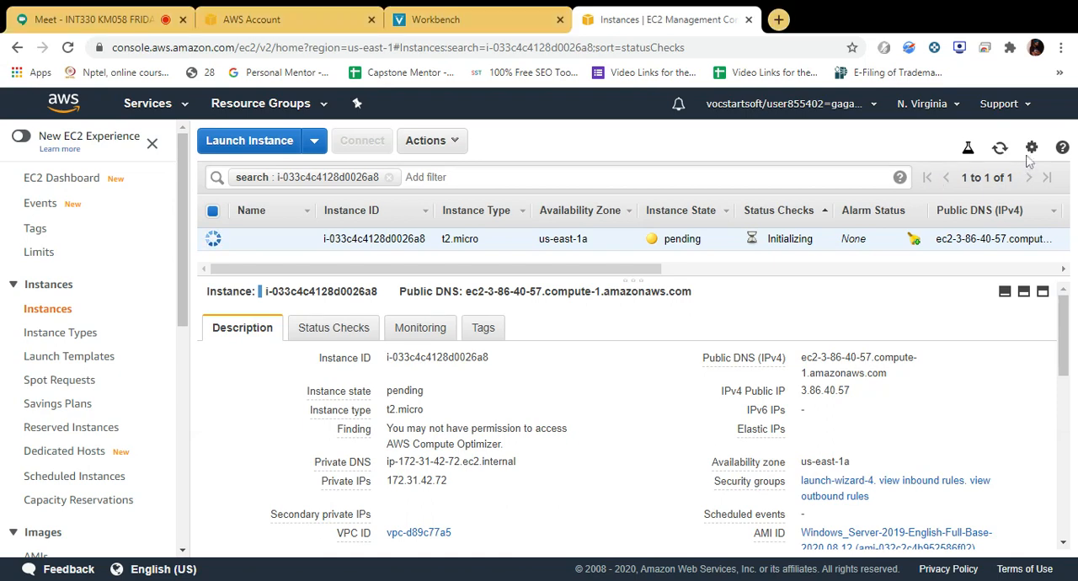
left_click(999, 148)
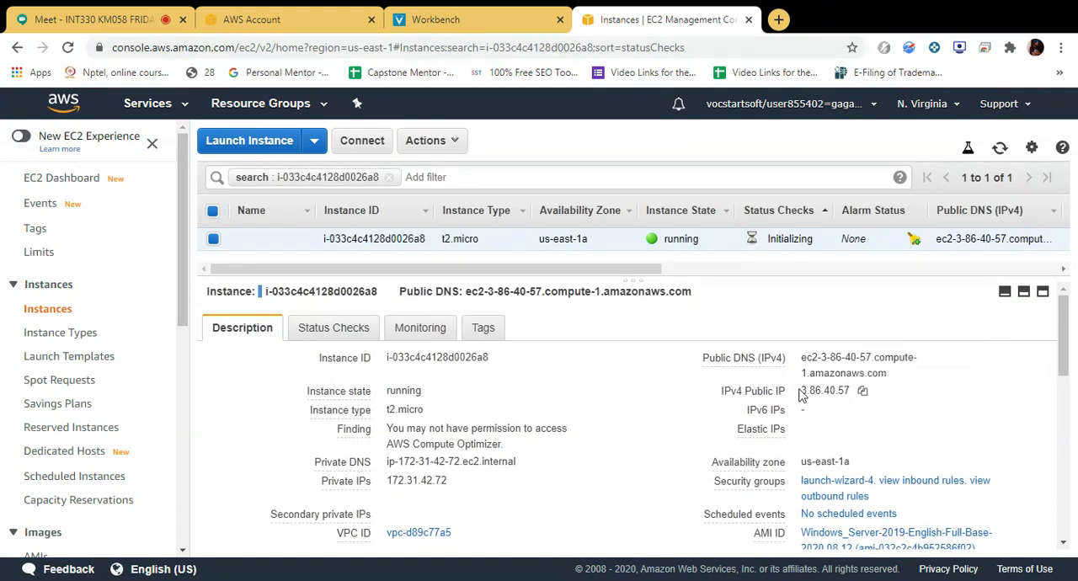
left_click(862, 391)
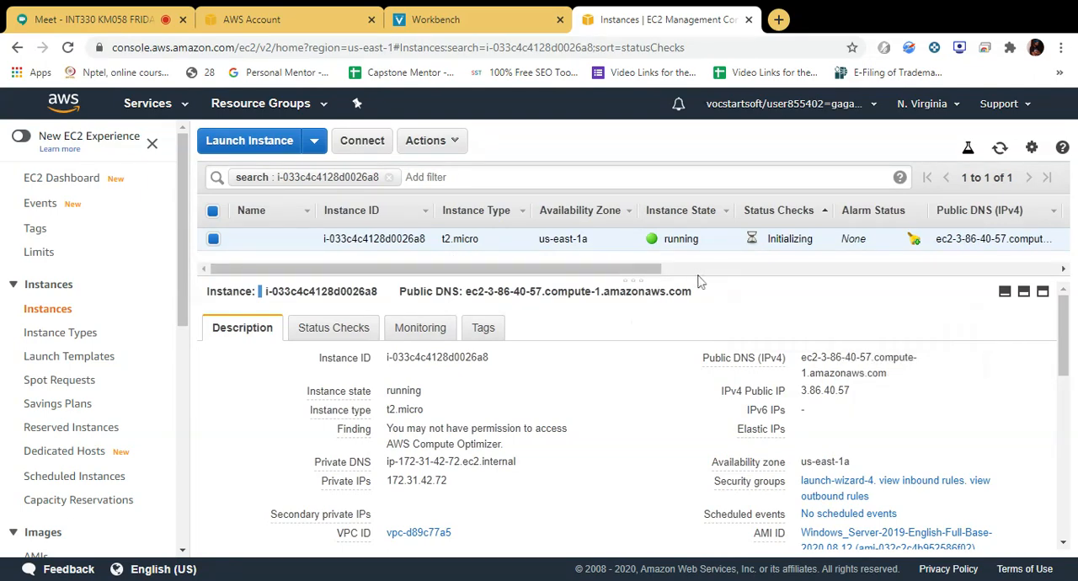
Try repeatedly to retrieve the instance's default Windows administrator password.
left_click(427, 141)
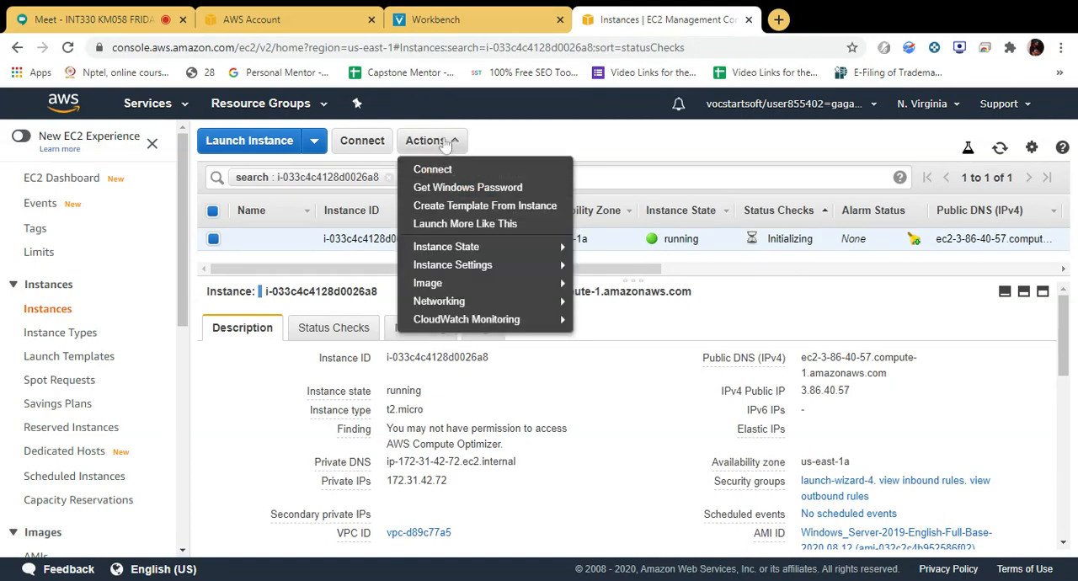
left_click(444, 186)
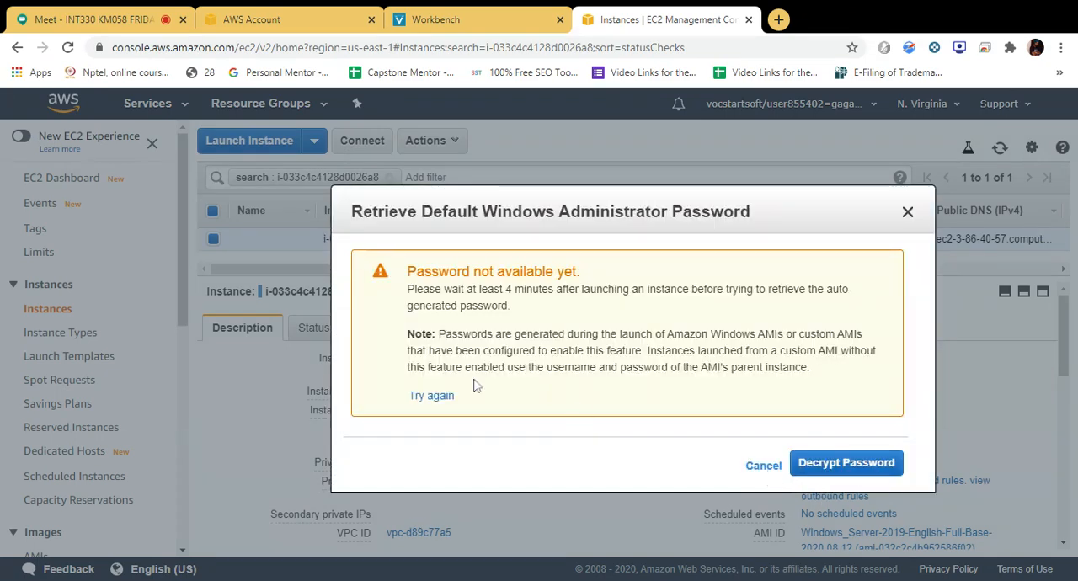
left_click(428, 401)
left_click(429, 401)
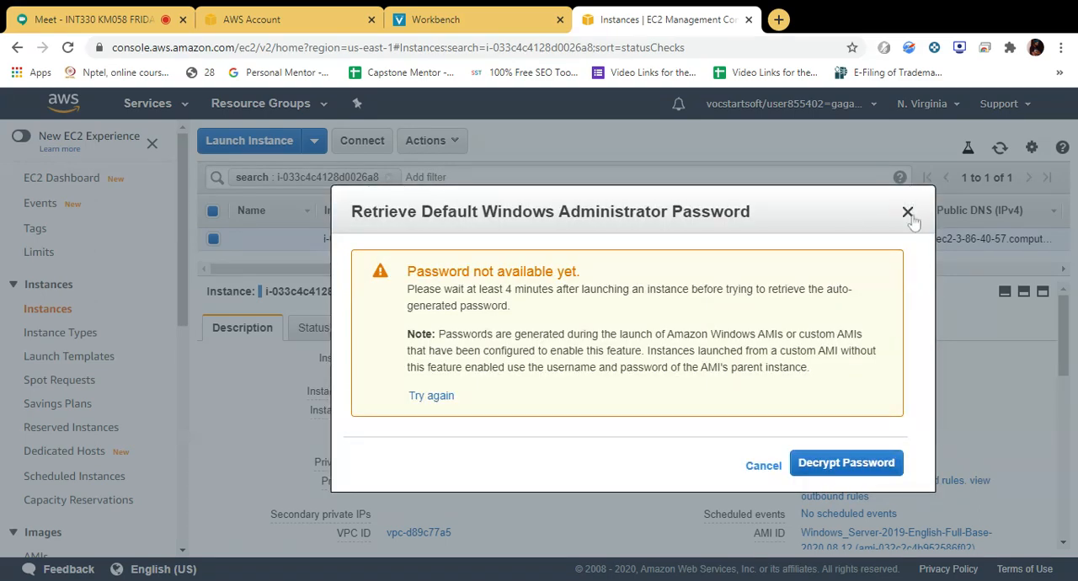
left_click(907, 213)
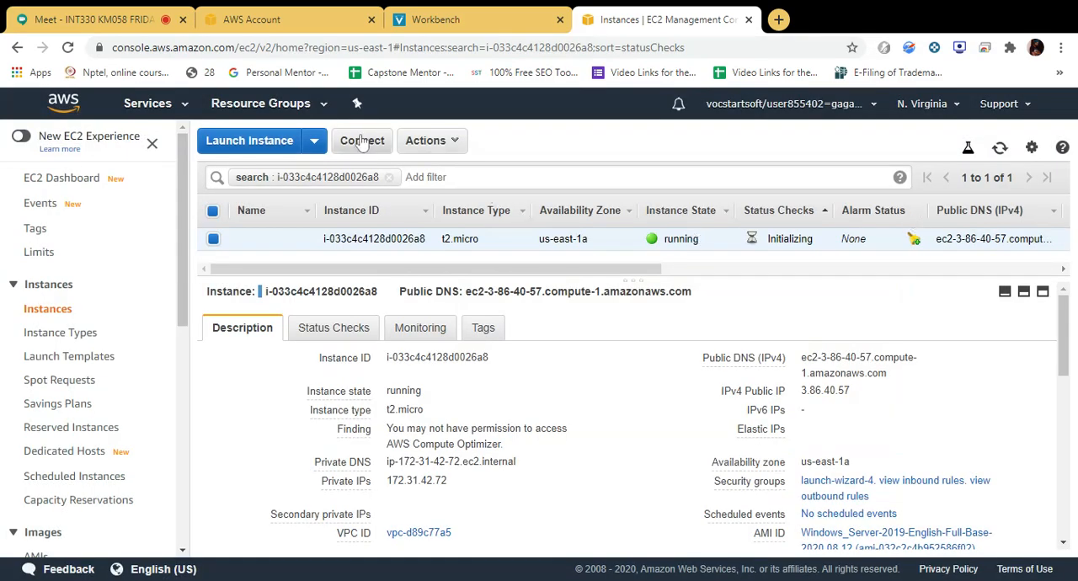
left_click(448, 143)
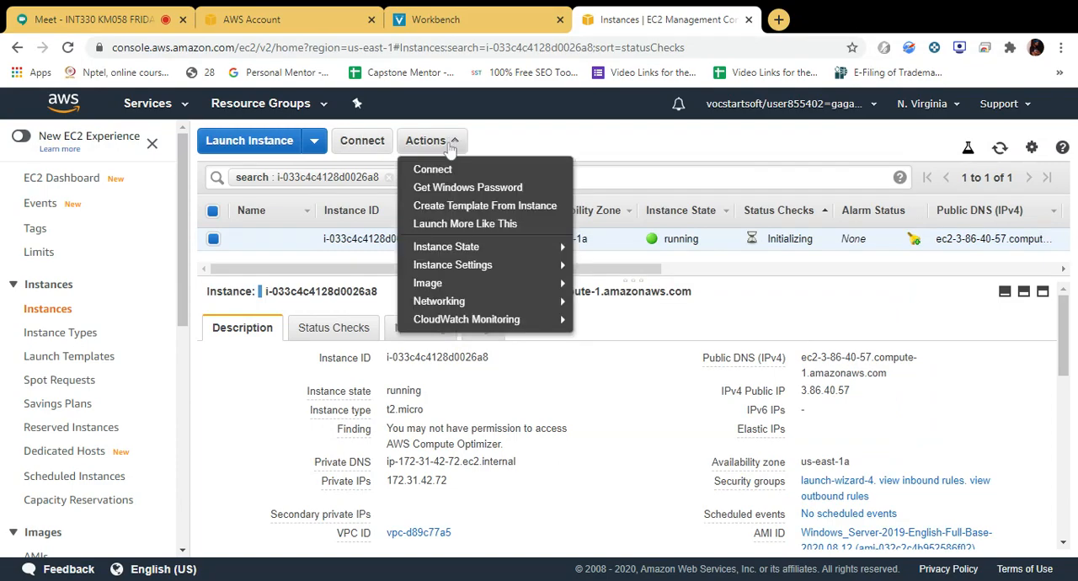
left_click(470, 188)
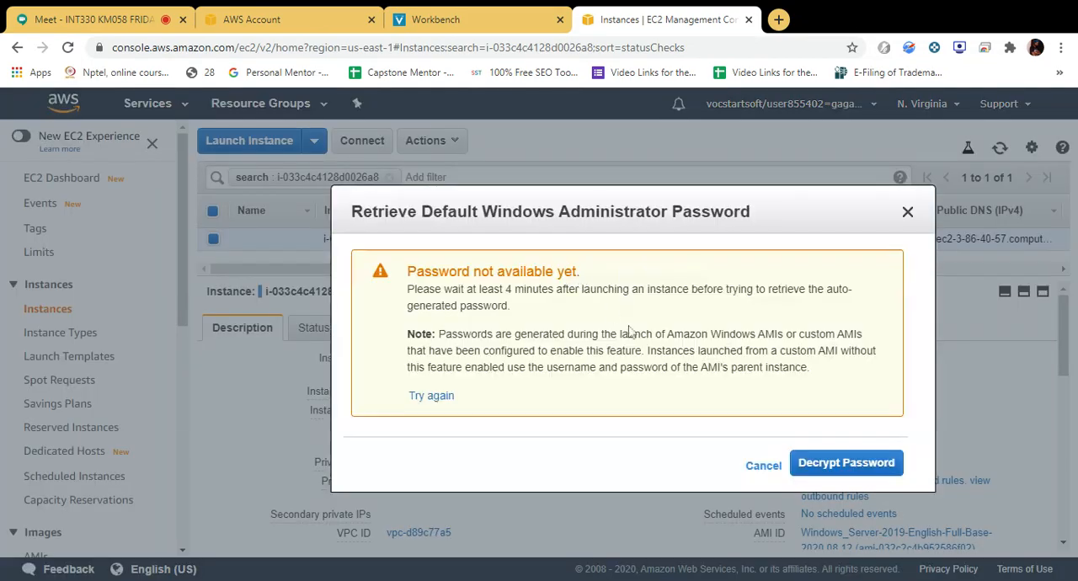
left_click(765, 468)
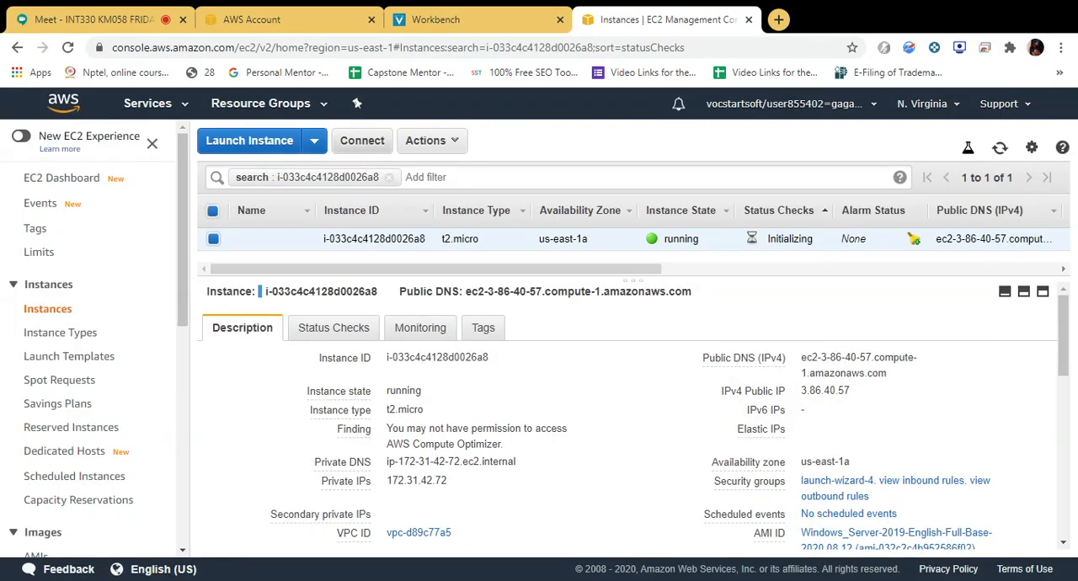
Download the instance's Remote Desktop file for a standalone RDP client, open it, and dismiss the connection details.
left_click(362, 143)
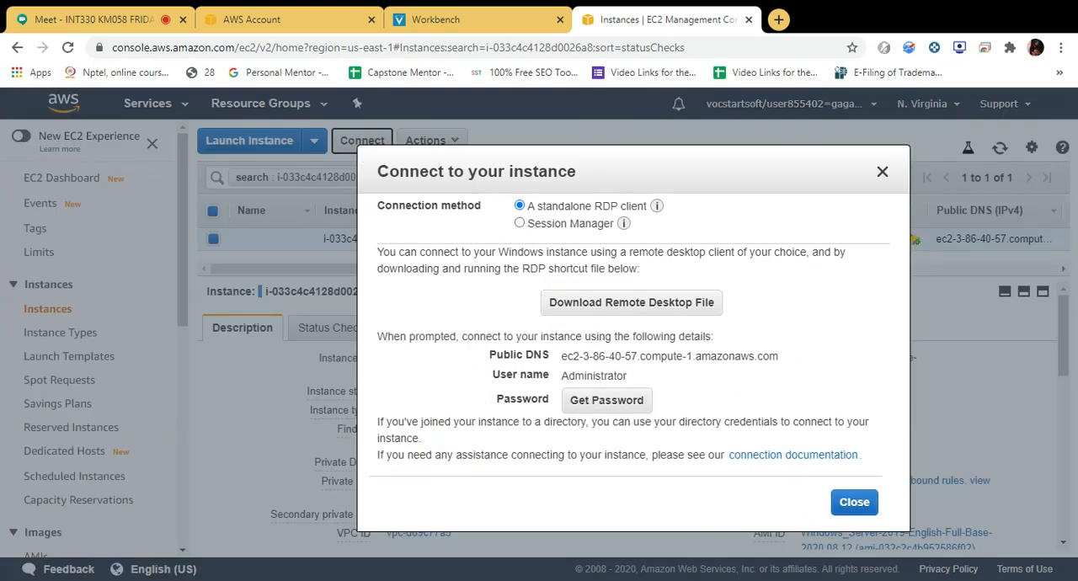
left_click(593, 301)
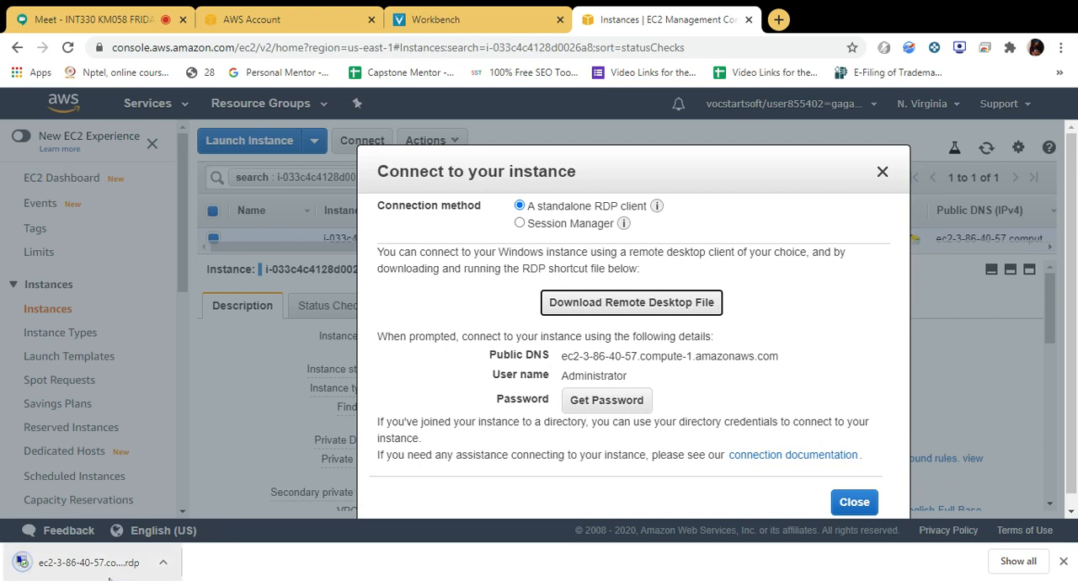
left_click(84, 561)
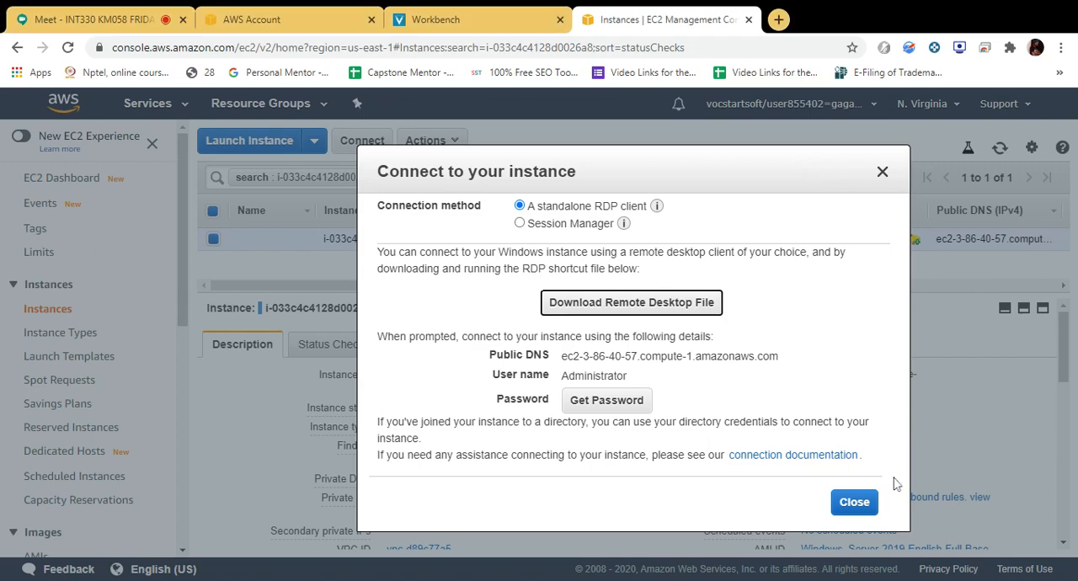
left_click(881, 172)
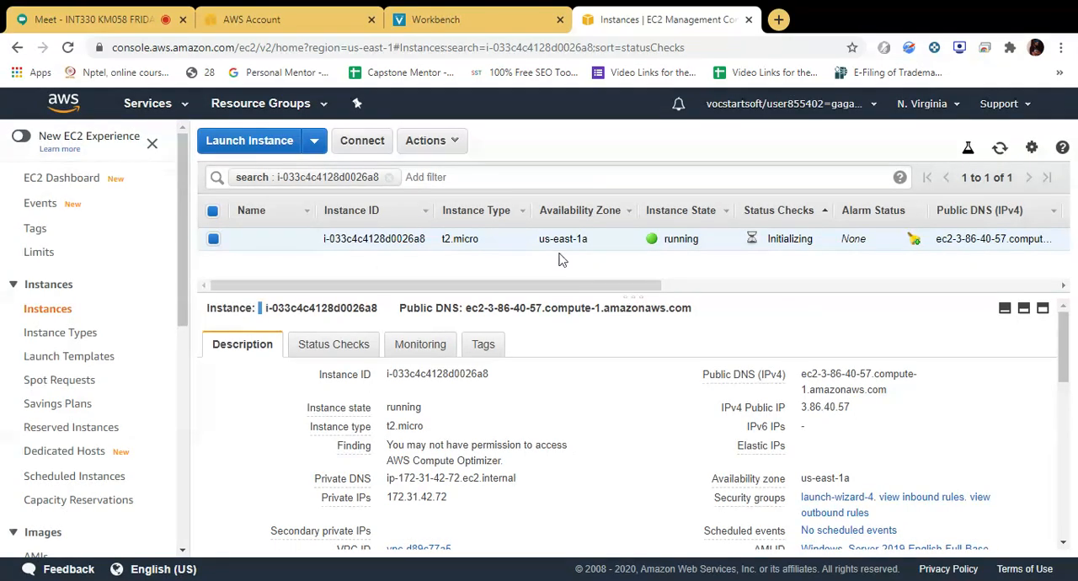
Check again whether the Windows administrator password can be retrieved, and close the request.
left_click(428, 140)
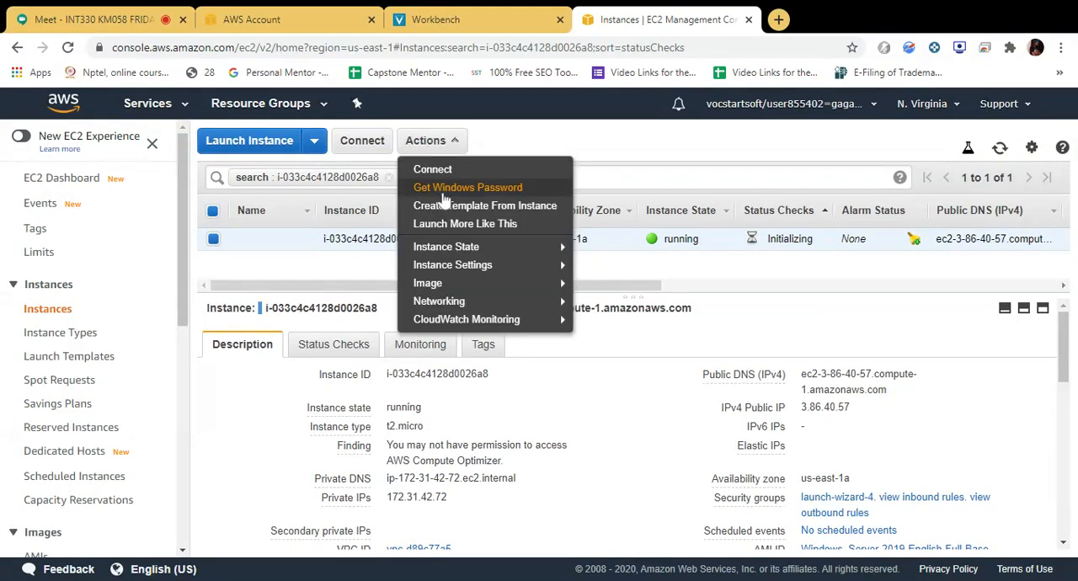
left_click(437, 192)
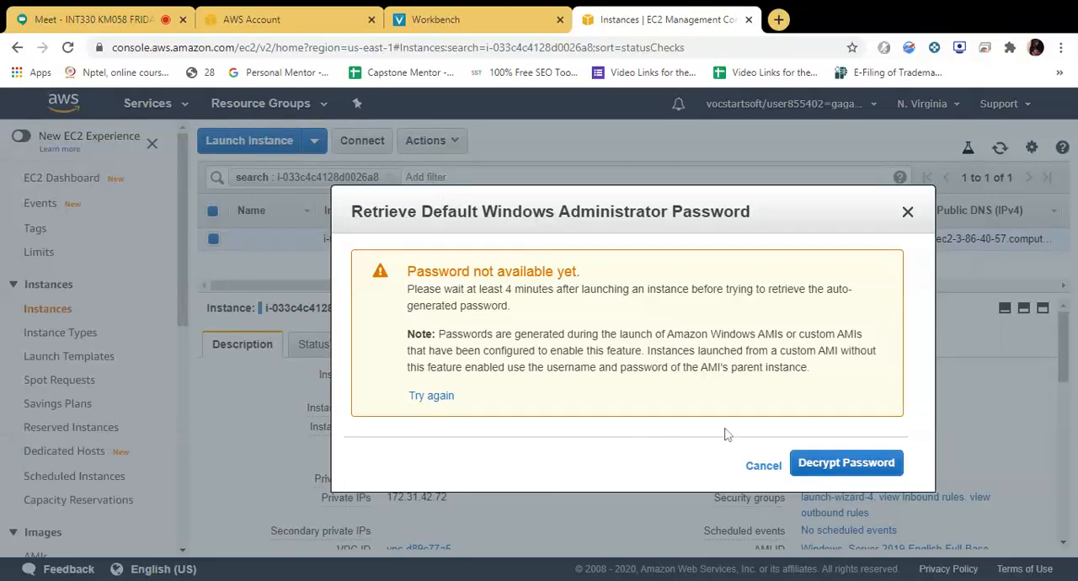
left_click(766, 470)
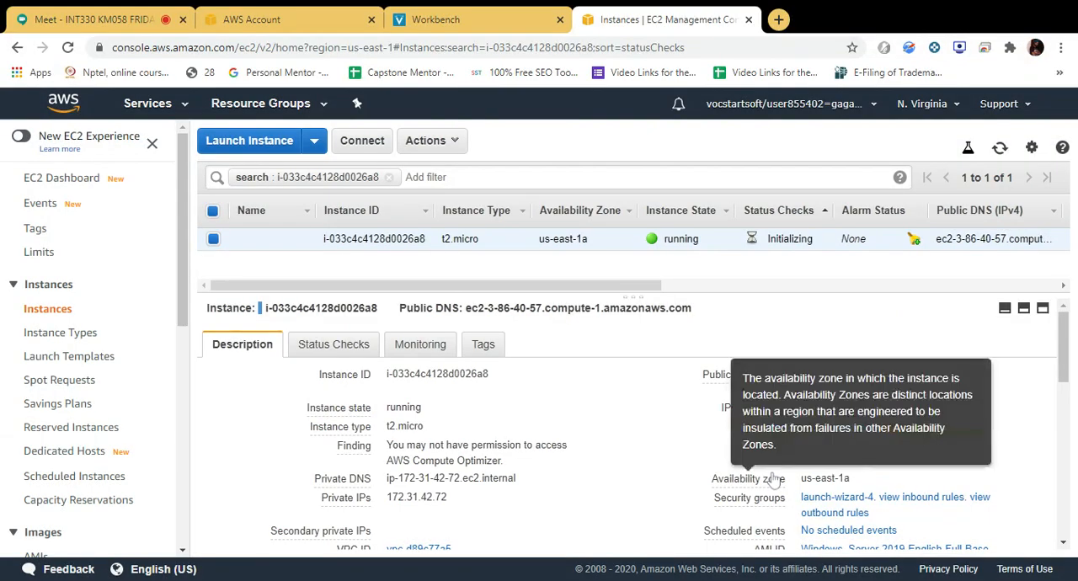